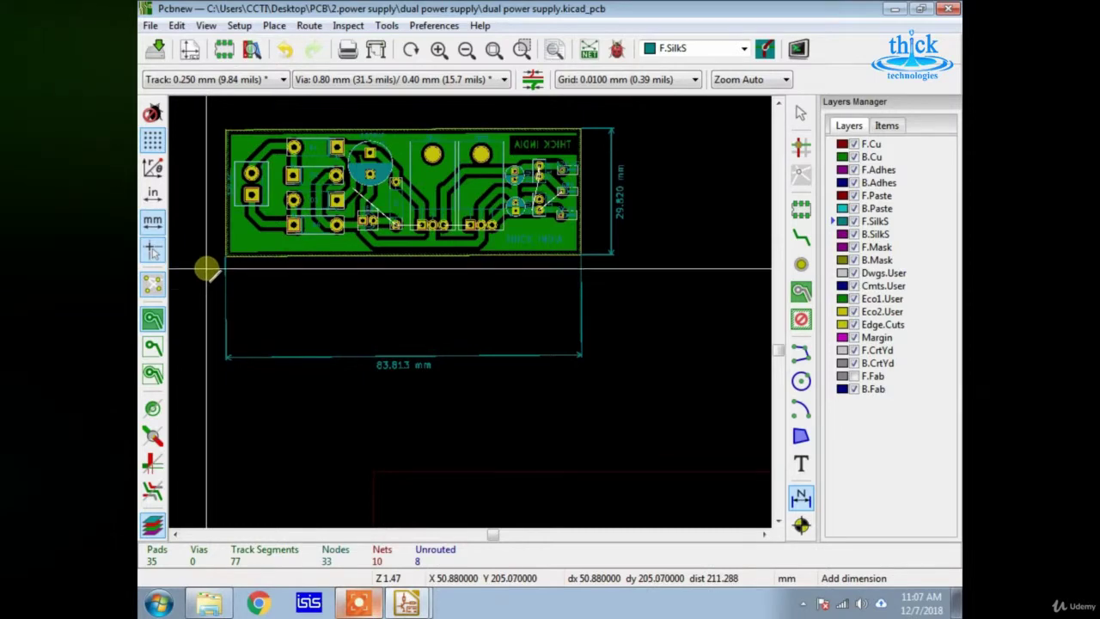
# Step: Preview the board in 3D, dismiss the board outline warning, then close the preview
pyautogui.scroll(3, 207, 270)
pyautogui.scroll(-4, 469, 312)
pyautogui.scroll(1, 478, 312)
pyautogui.scroll(-1, 471, 311)
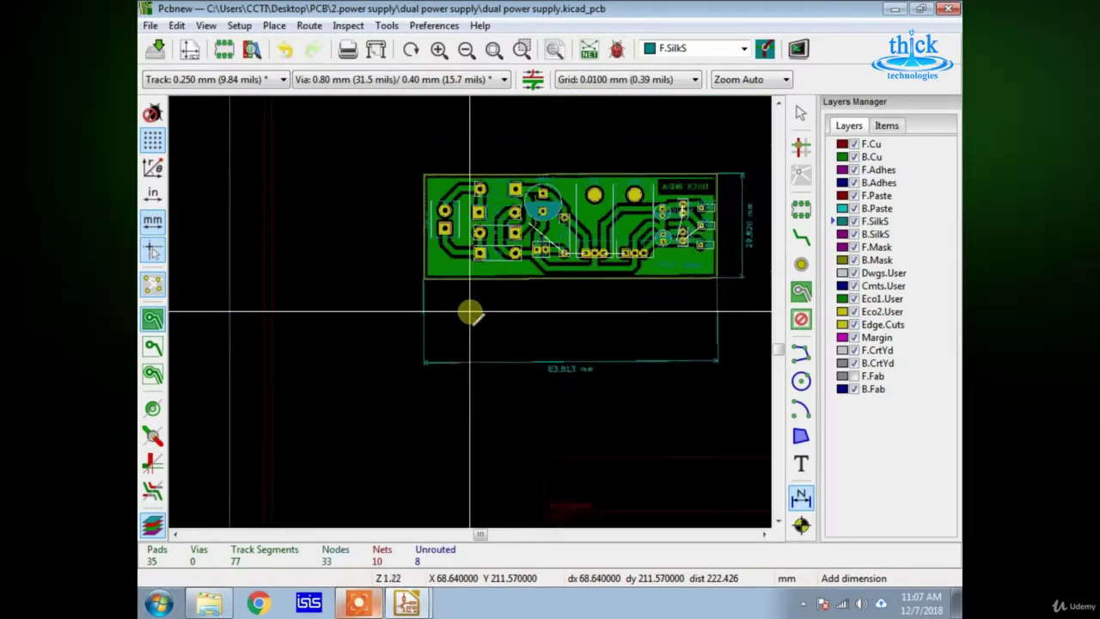
pyautogui.scroll(2, 473, 312)
pyautogui.scroll(-2, 540, 300)
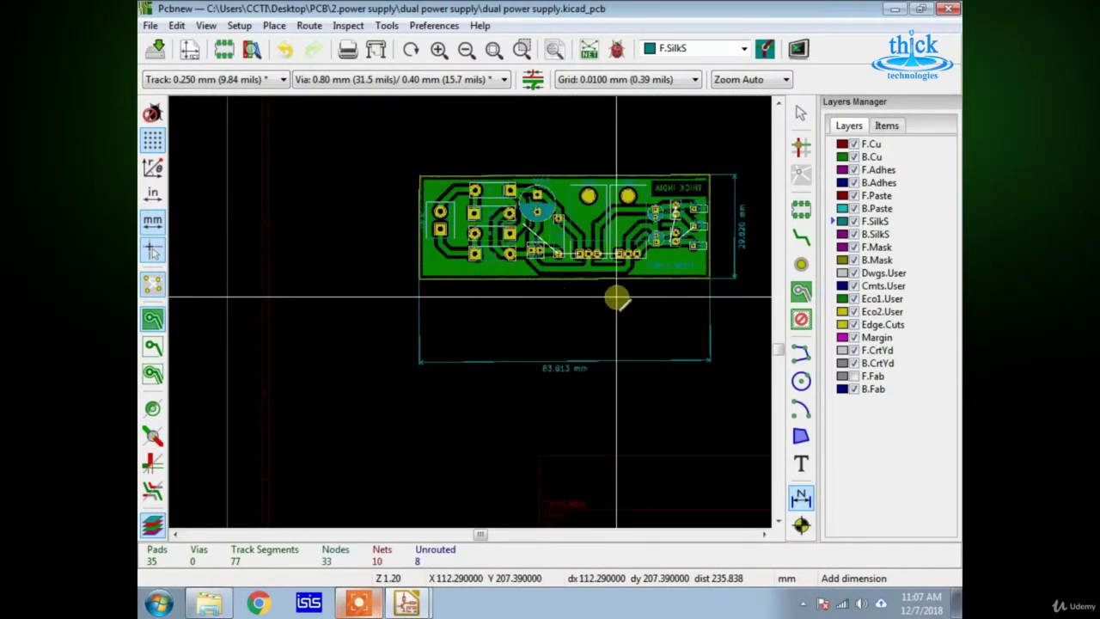
pyautogui.scroll(1, 619, 297)
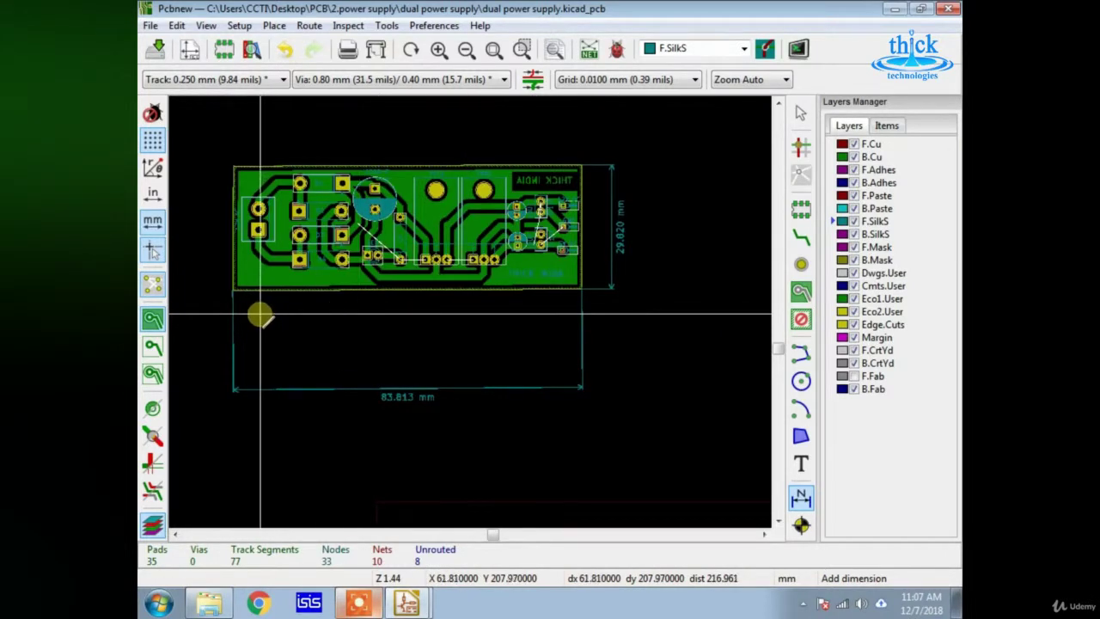
pyautogui.scroll(1, 261, 312)
pyautogui.scroll(-2, 471, 312)
pyautogui.scroll(3, 471, 312)
pyautogui.scroll(-3, 471, 312)
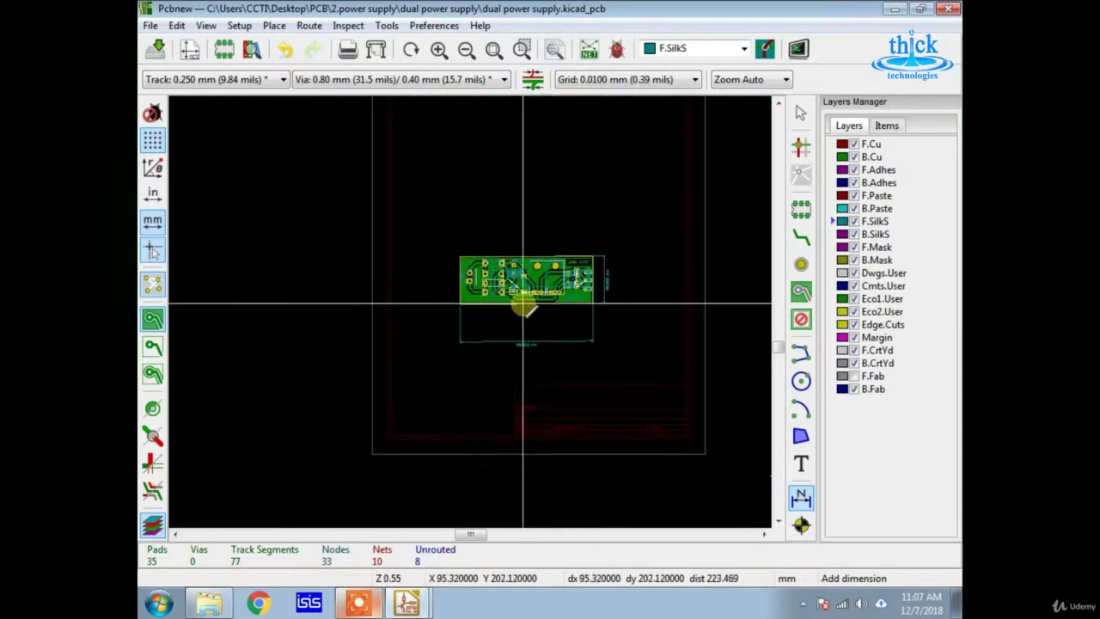
pyautogui.scroll(1, 471, 312)
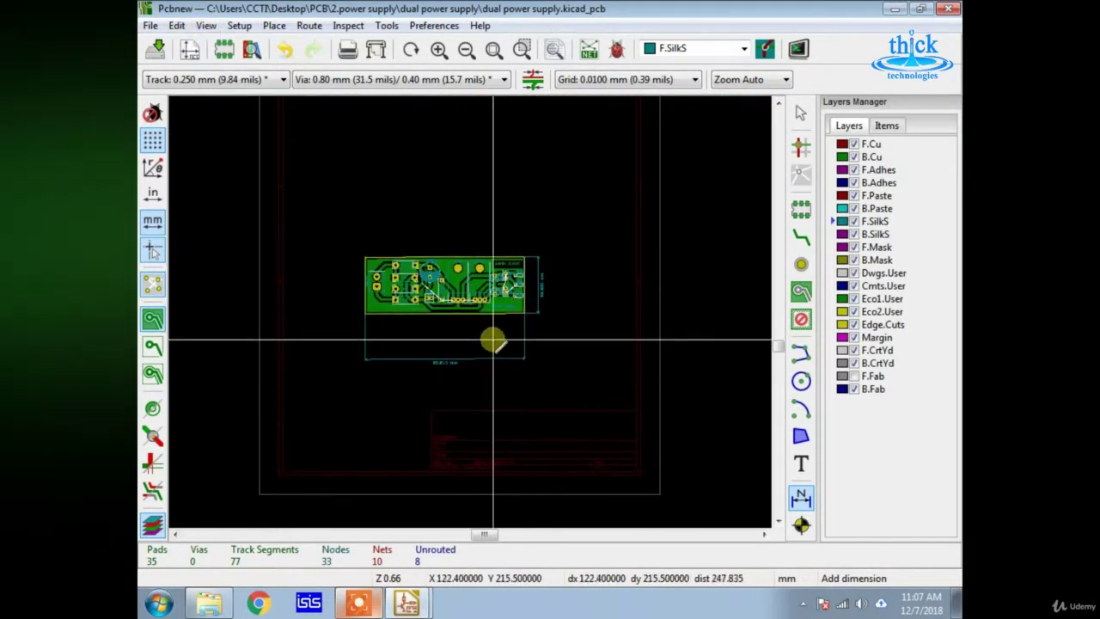
pyautogui.click(206, 25)
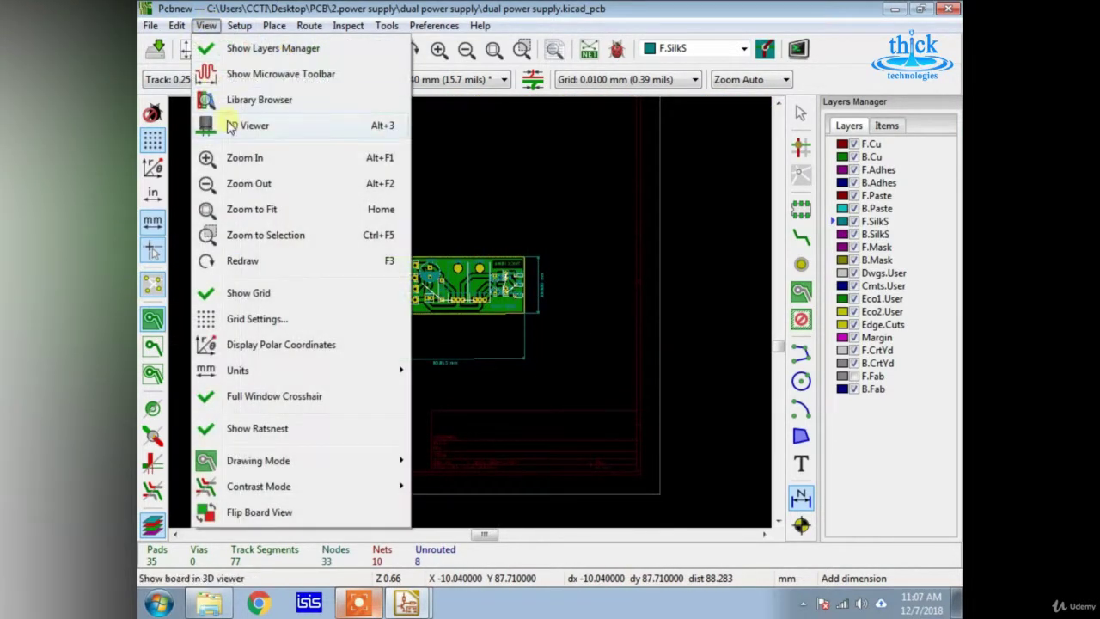
pyautogui.click(230, 125)
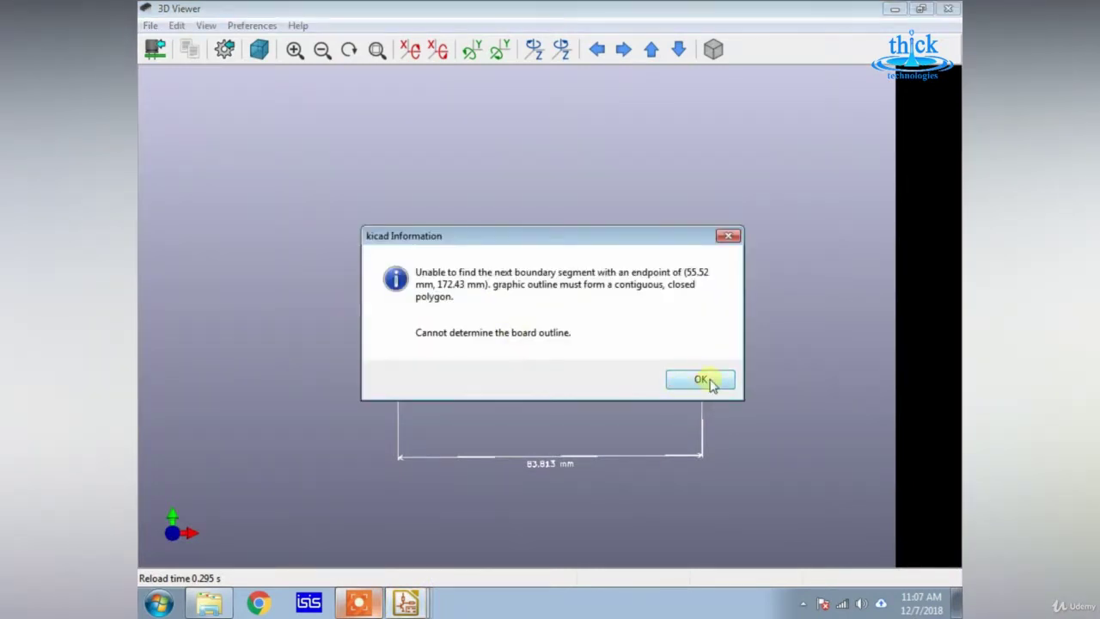
pyautogui.click(703, 378)
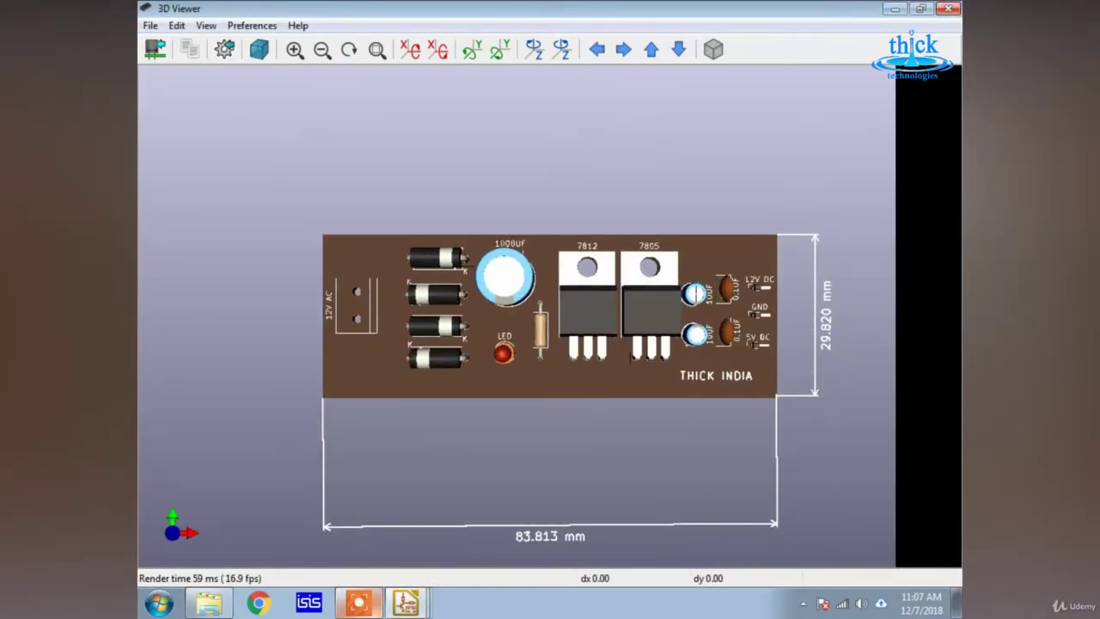
pyautogui.click(948, 8)
# Step: End the dimension tool, fit the whole board in view, and save the board file
pyautogui.scroll(5, 559, 278)
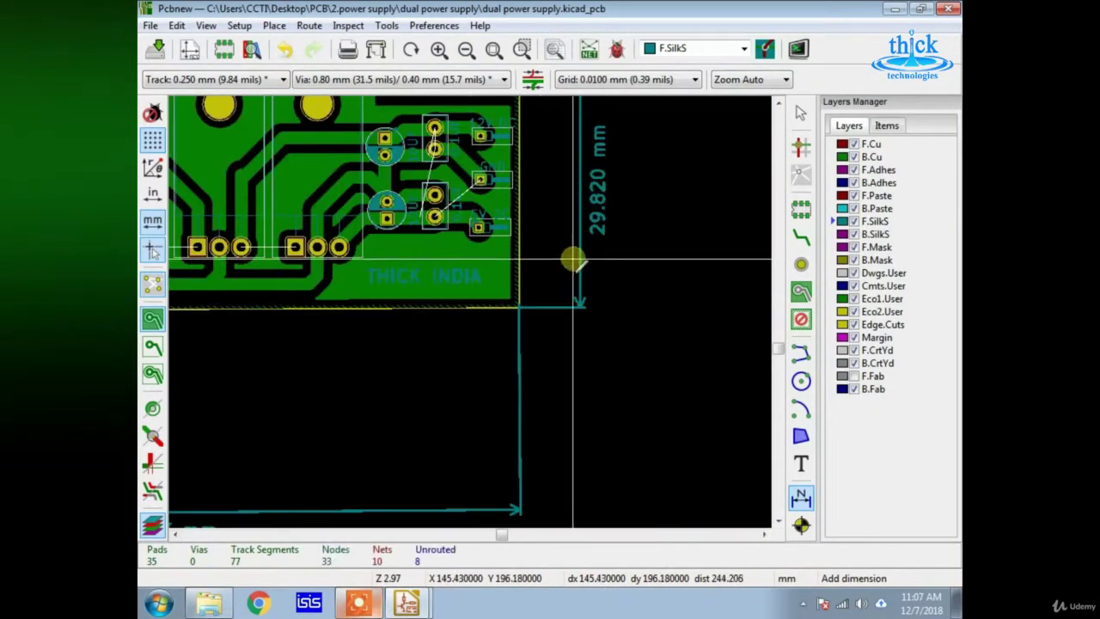
pyautogui.scroll(4, 572, 255)
pyautogui.press('Escape')
pyautogui.press('Home')
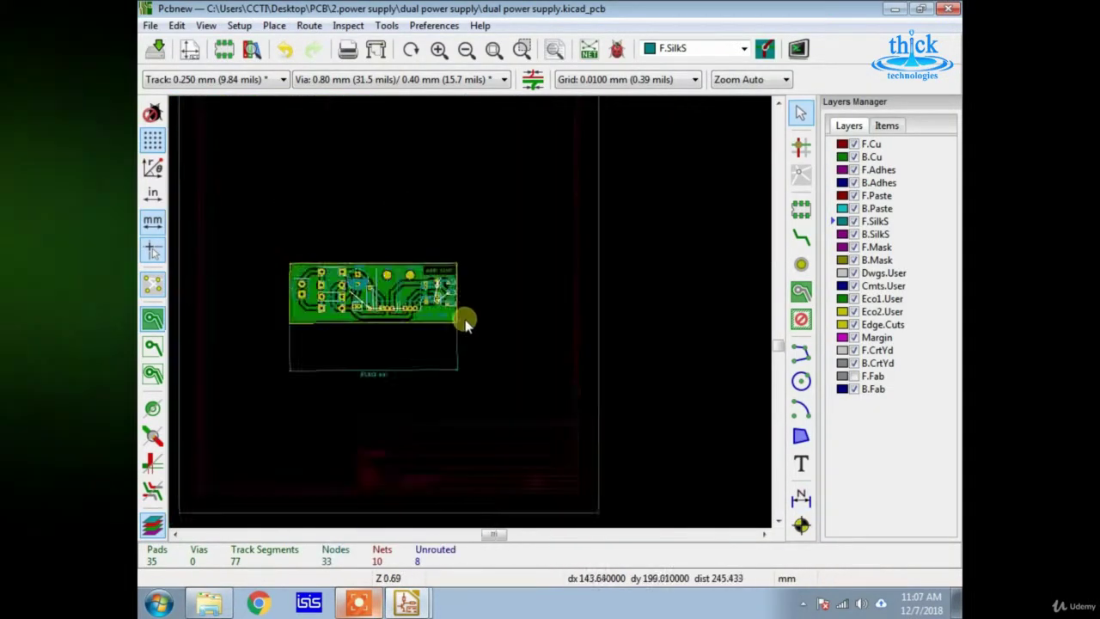
pyautogui.scroll(4, 470, 313)
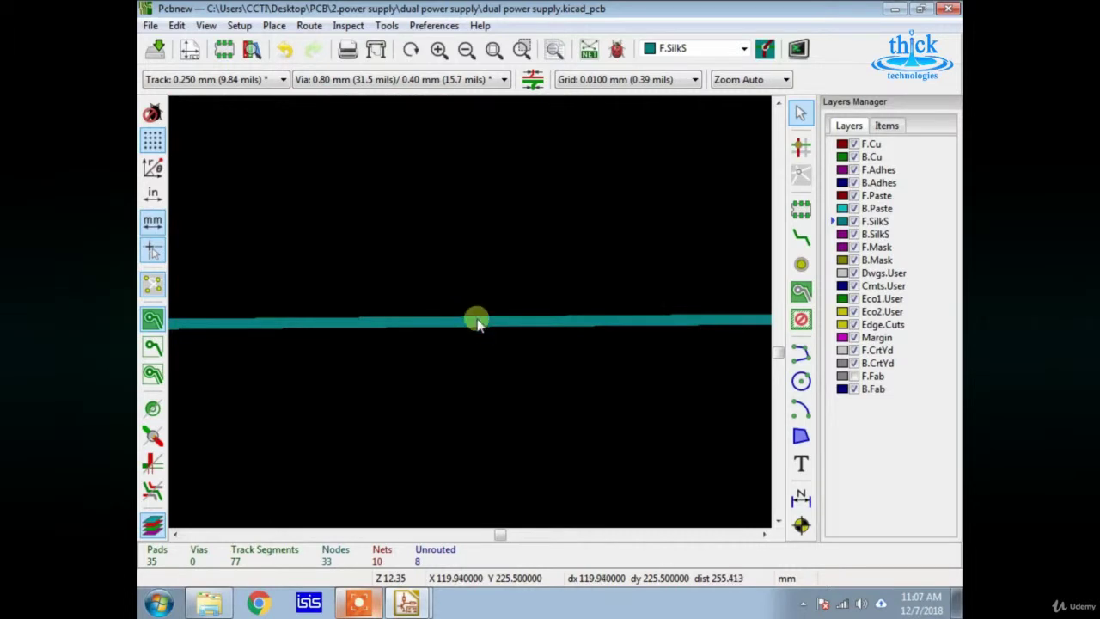
pyautogui.scroll(-8, 470, 314)
pyautogui.scroll(3, 464, 315)
pyautogui.scroll(-3, 470, 311)
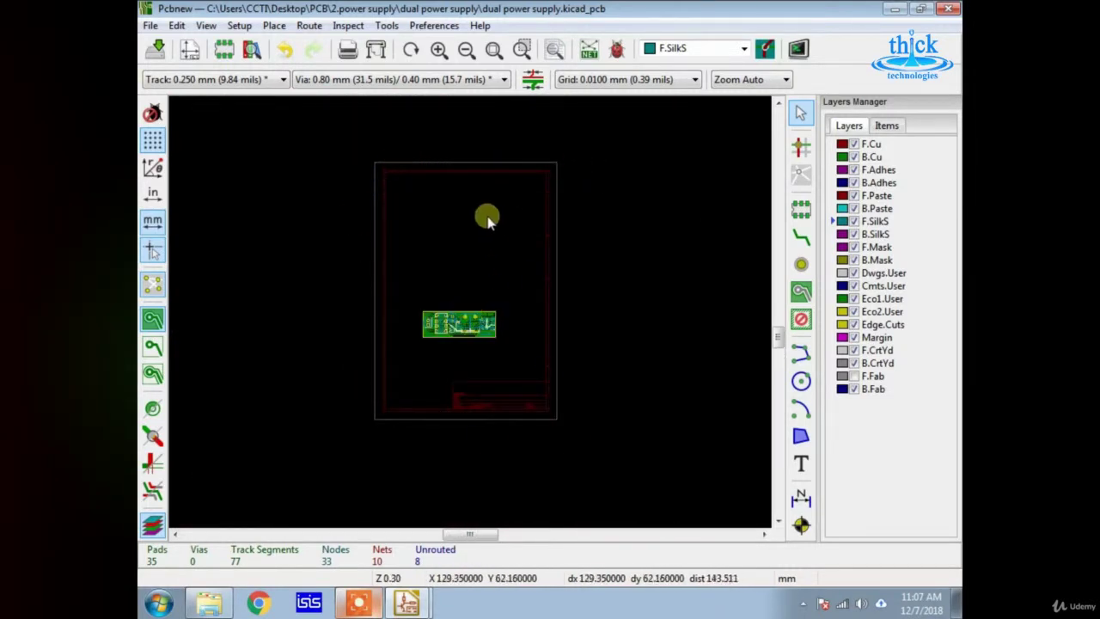
pyautogui.scroll(2, 467, 312)
pyautogui.scroll(-2, 470, 312)
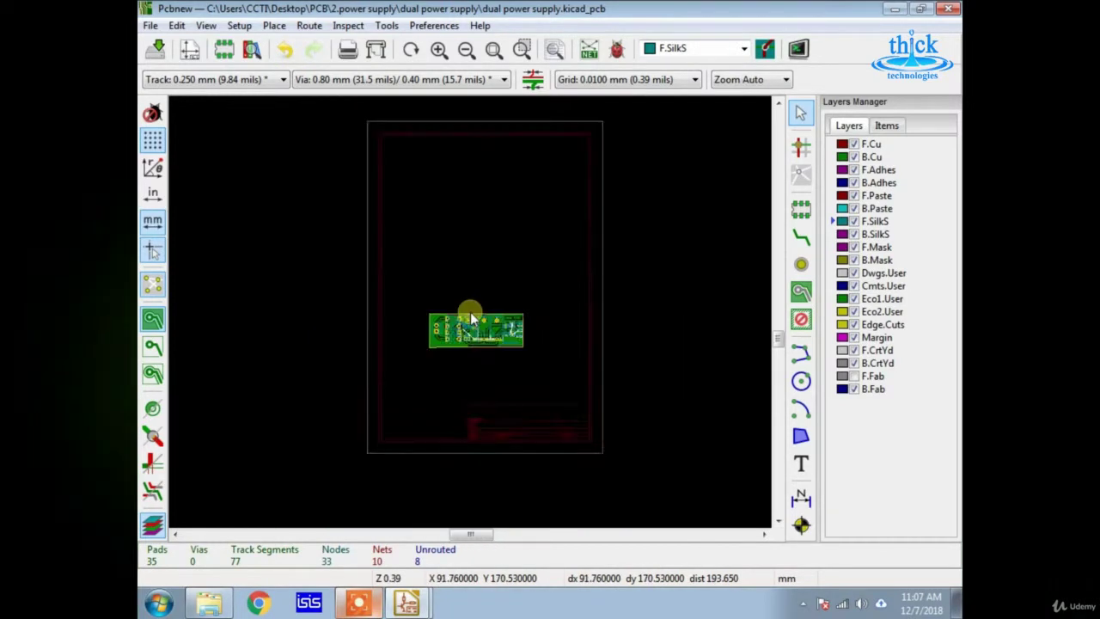
pyautogui.scroll(3, 470, 312)
pyautogui.click(155, 49)
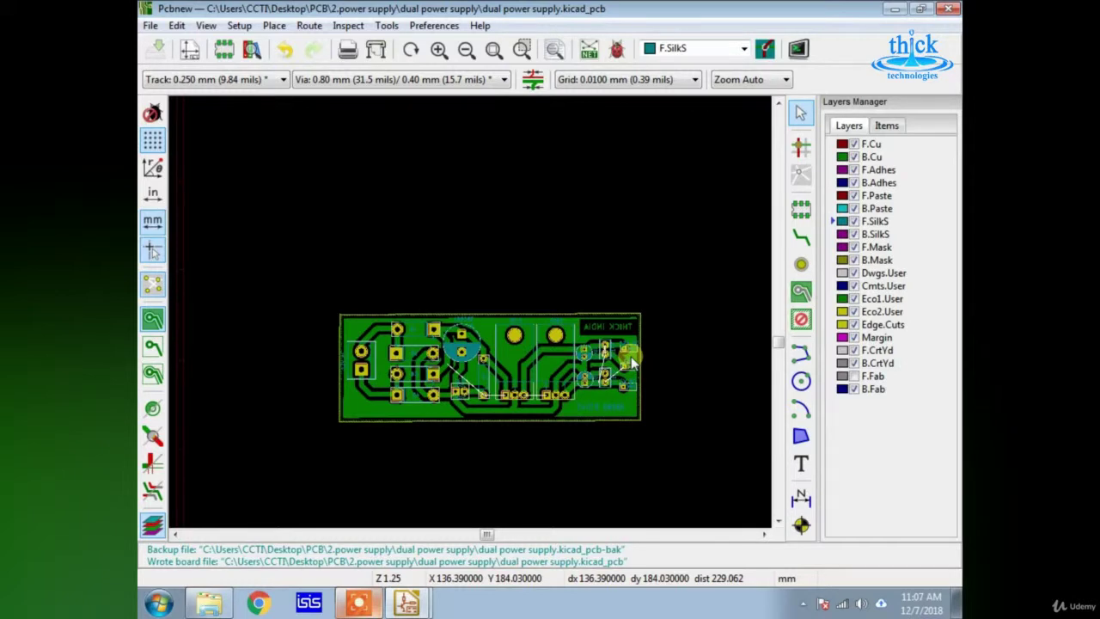
# Step: Open the Plot dialog and browse for an output directory starting from the Desktop
pyautogui.click(375, 52)
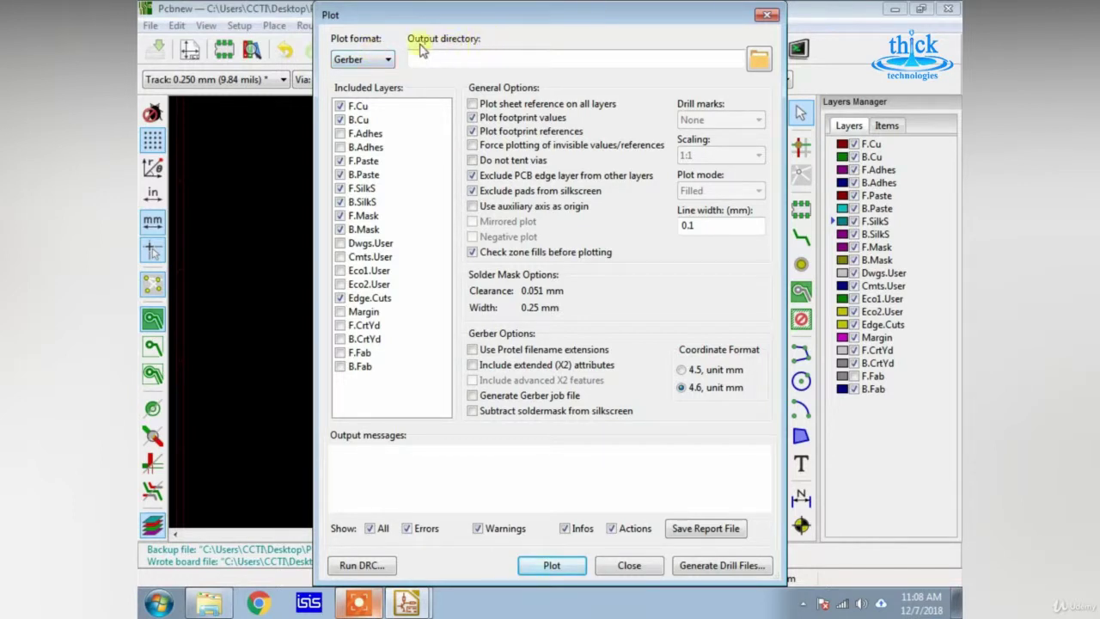
pyautogui.click(760, 58)
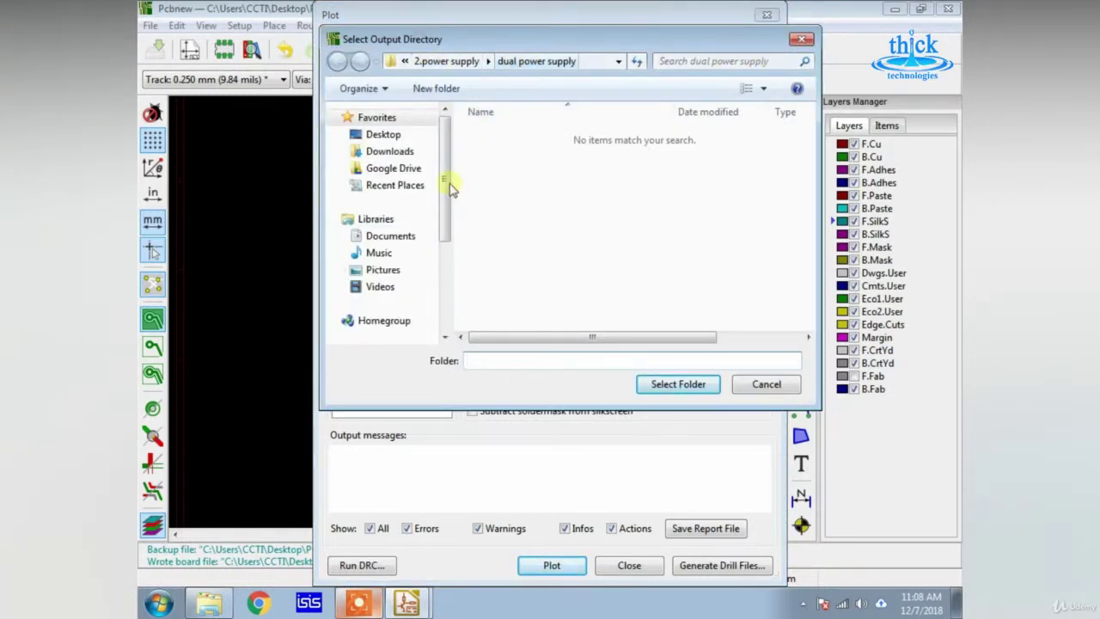
pyautogui.click(382, 135)
pyautogui.scroll(-3, 421, 159)
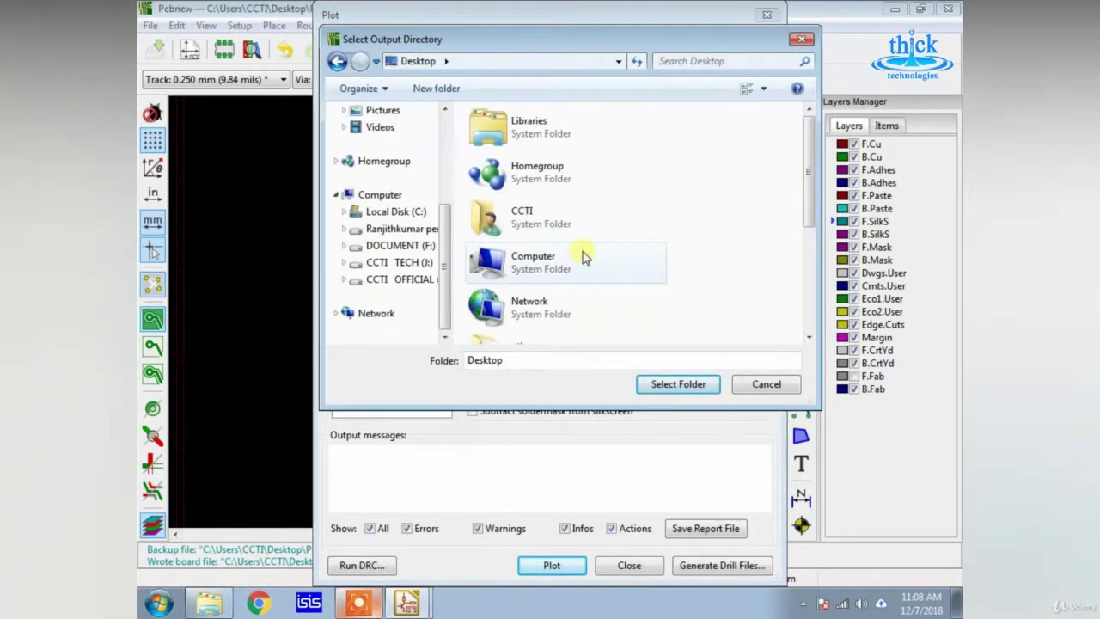
pyautogui.click(580, 255)
pyautogui.scroll(-3, 574, 260)
# Step: Set the output directory to PCB > 2.power supply > dual power supply, stored as relative path .\
pyautogui.click(540, 191)
pyautogui.doubleClick(540, 190)
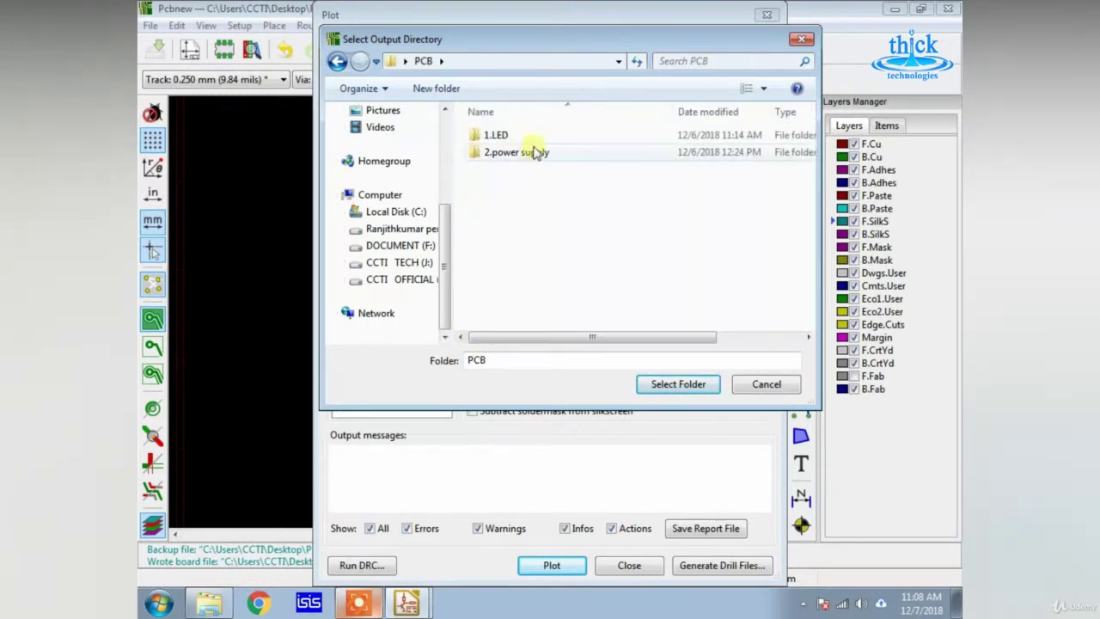
pyautogui.doubleClick(532, 152)
pyautogui.click(541, 137)
pyautogui.doubleClick(542, 140)
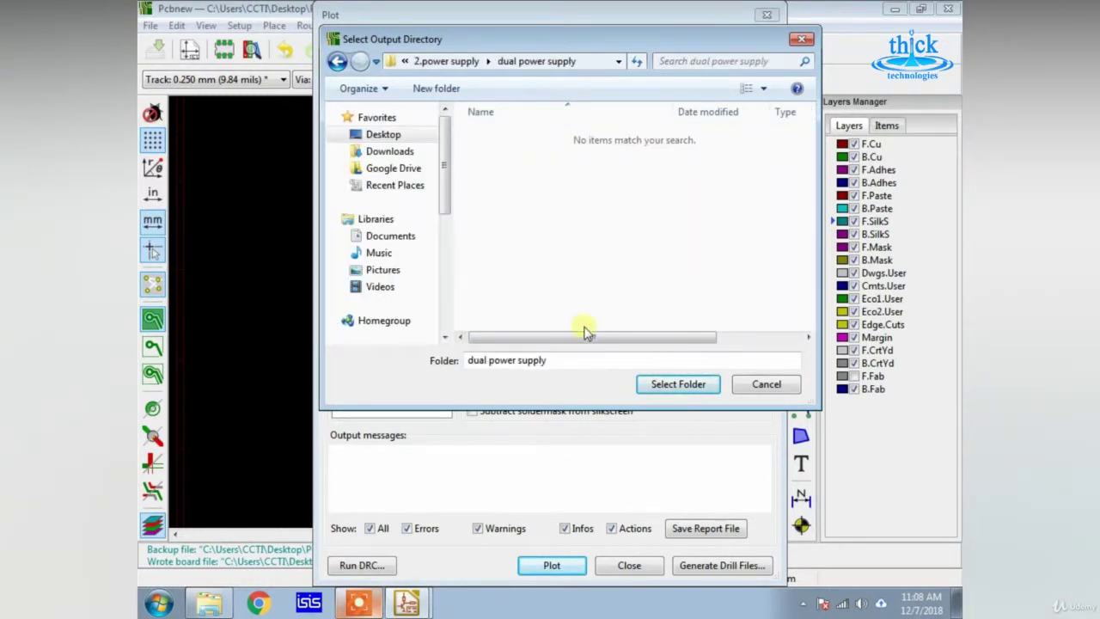
pyautogui.click(676, 385)
pyautogui.click(616, 355)
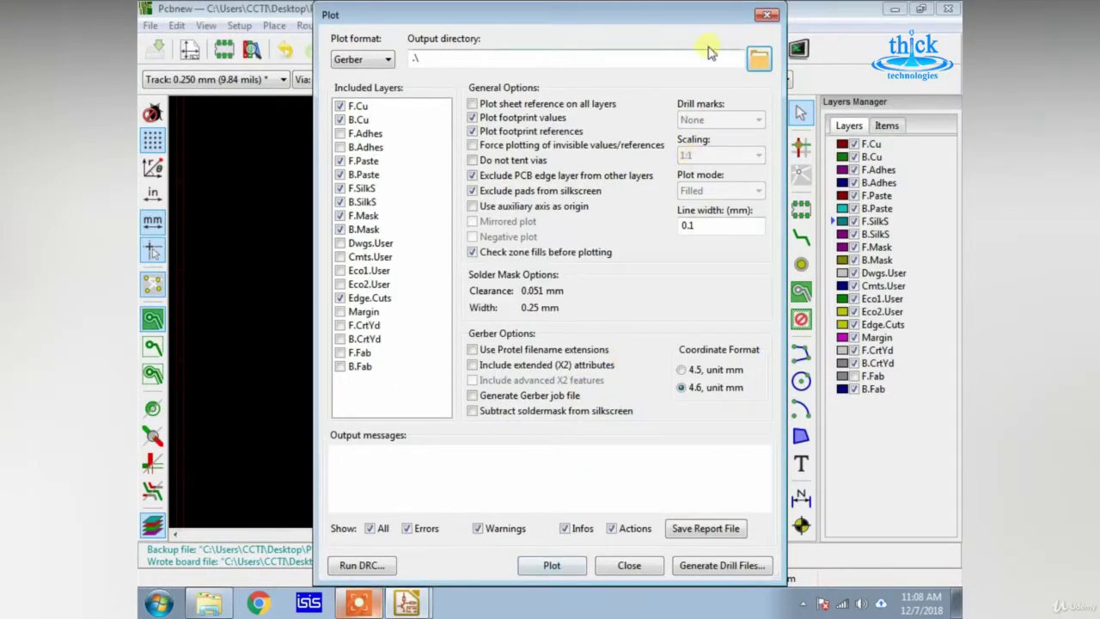
# Step: Untick F.Cu, F.Paste, B.Paste and B.SilkS, leaving only B.Cu and F.SilkS checked
pyautogui.click(421, 58)
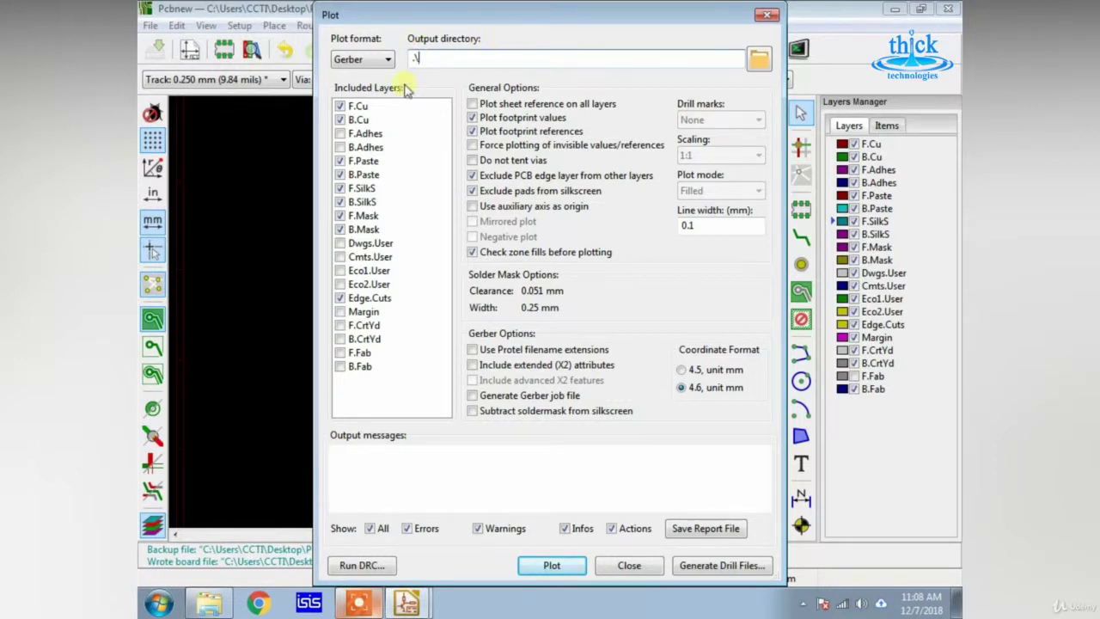
pyautogui.click(348, 107)
pyautogui.click(340, 107)
pyautogui.click(343, 121)
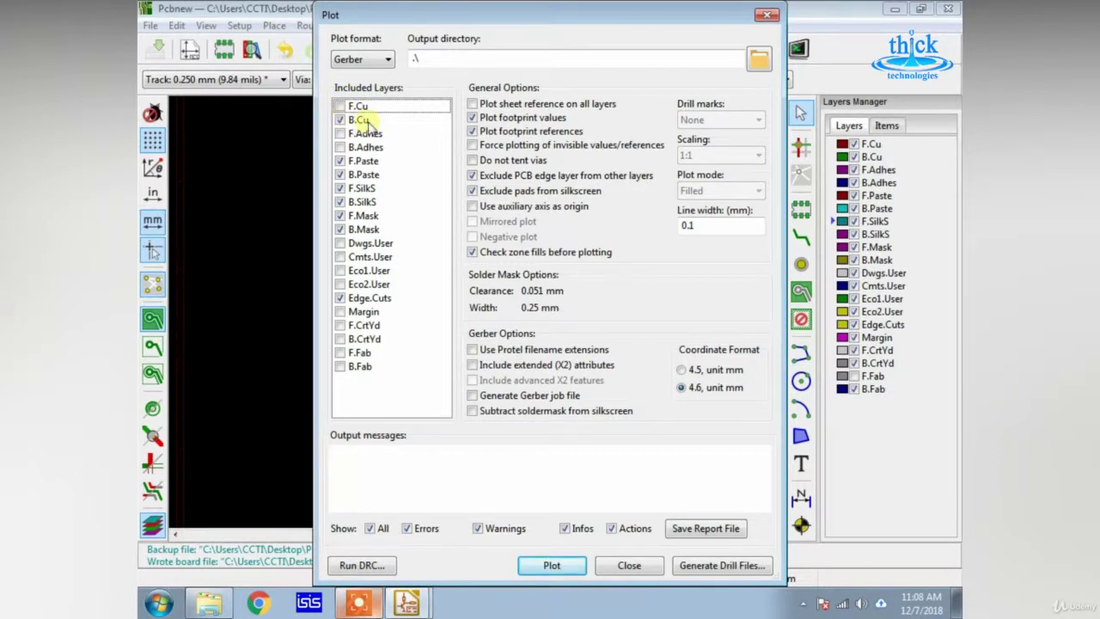
pyautogui.click(341, 162)
pyautogui.click(341, 175)
pyautogui.click(341, 188)
pyautogui.click(341, 201)
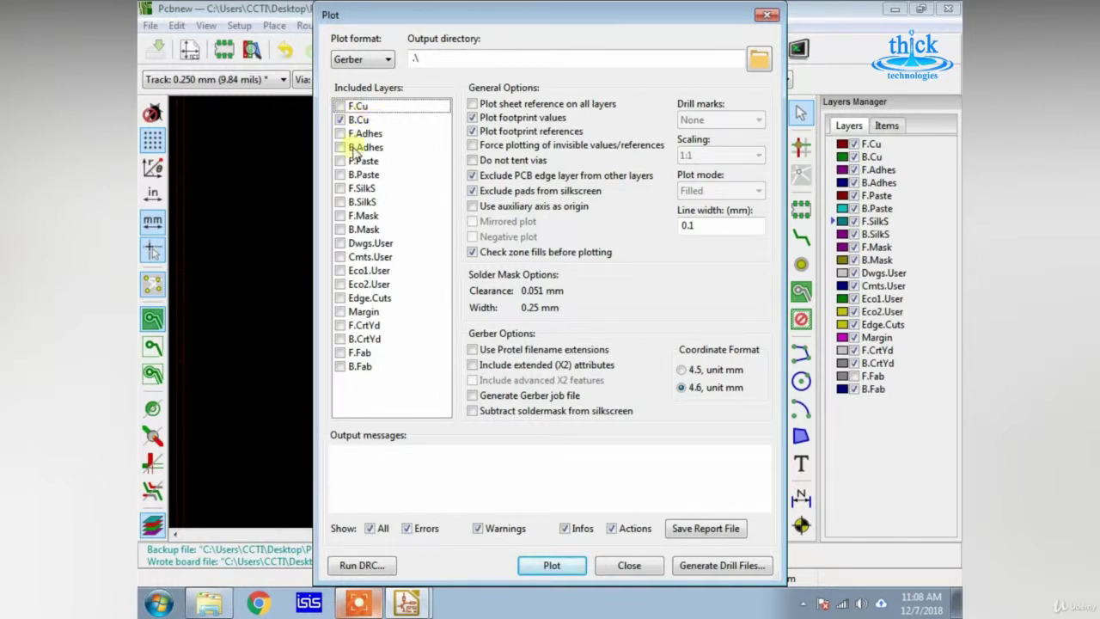
pyautogui.click(340, 190)
pyautogui.click(341, 120)
# Step: Switch the plot format to PDF with Actual size drill marks and plot B.Cu and F.SilkS
pyautogui.click(353, 59)
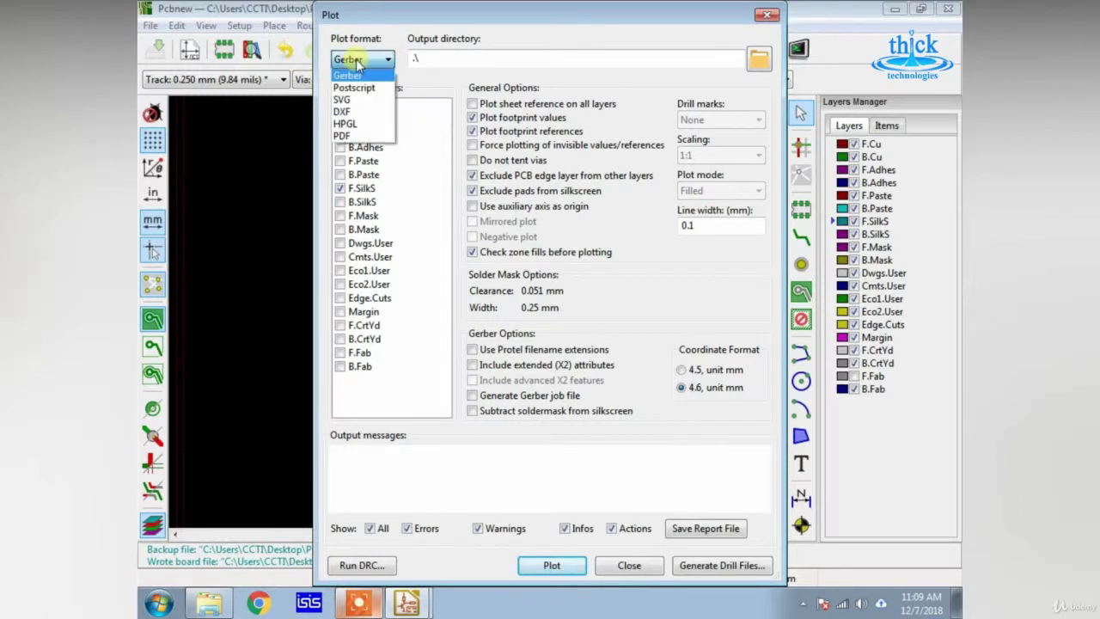
pyautogui.click(352, 70)
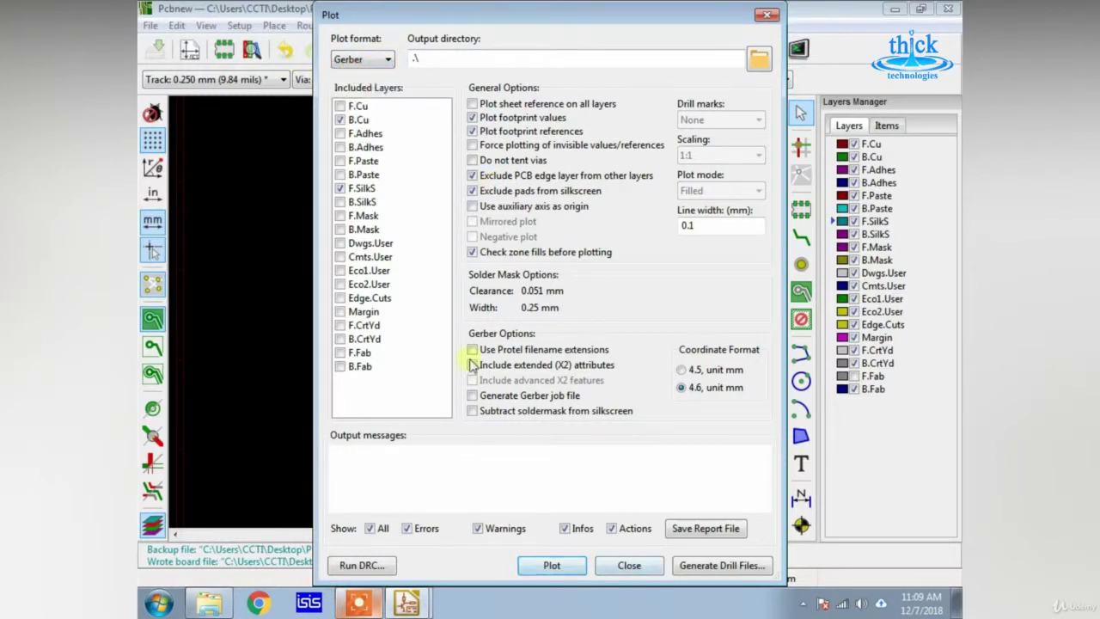
pyautogui.click(384, 60)
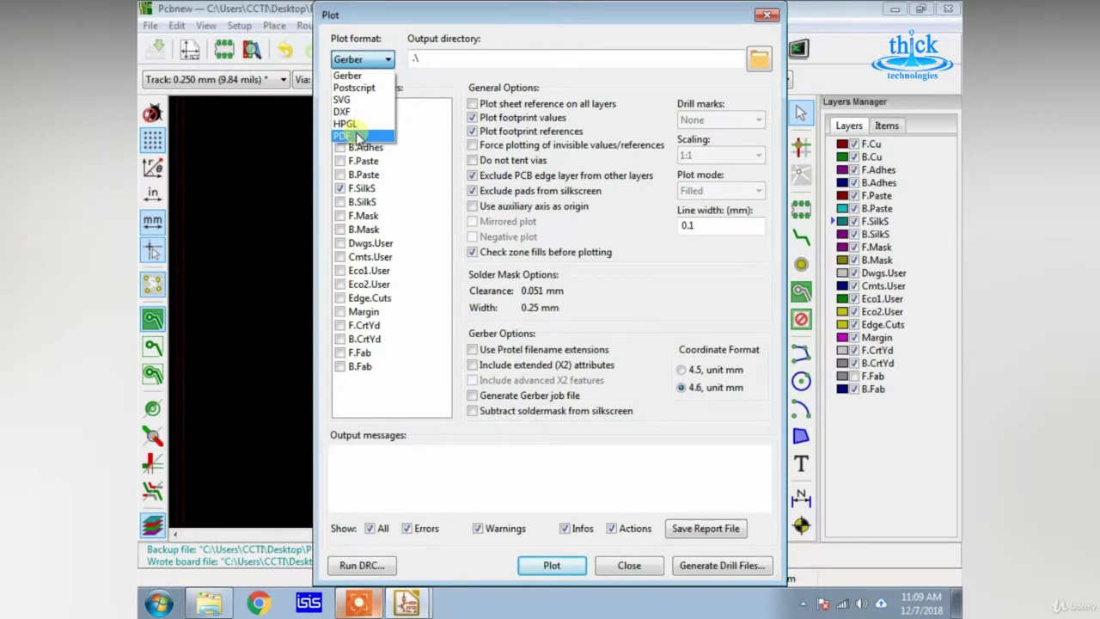
pyautogui.click(355, 136)
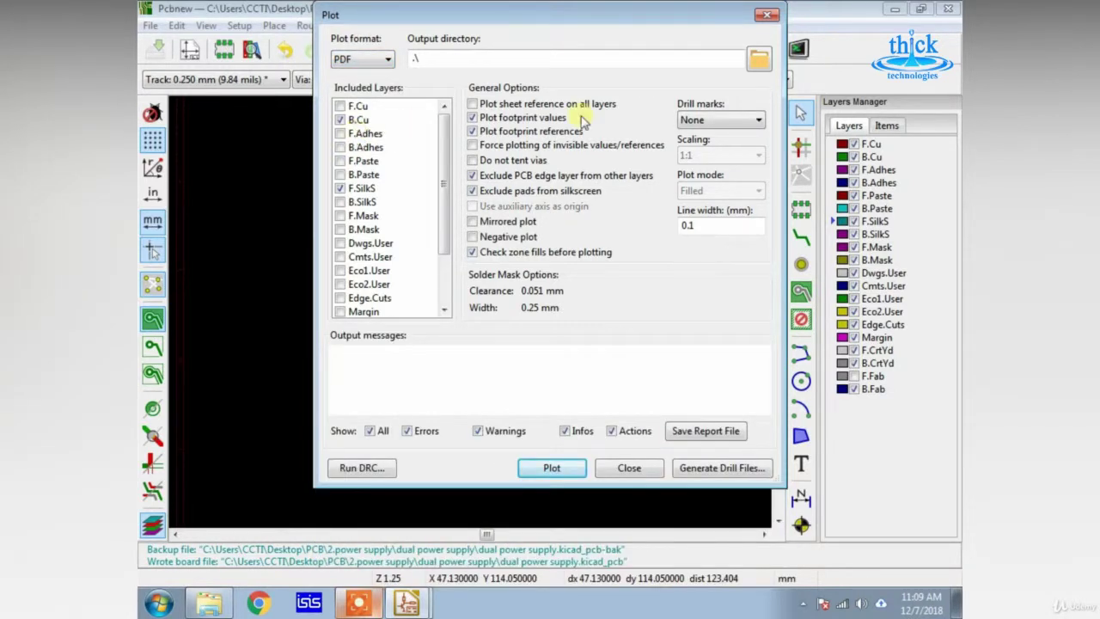
pyautogui.click(720, 120)
pyautogui.click(710, 158)
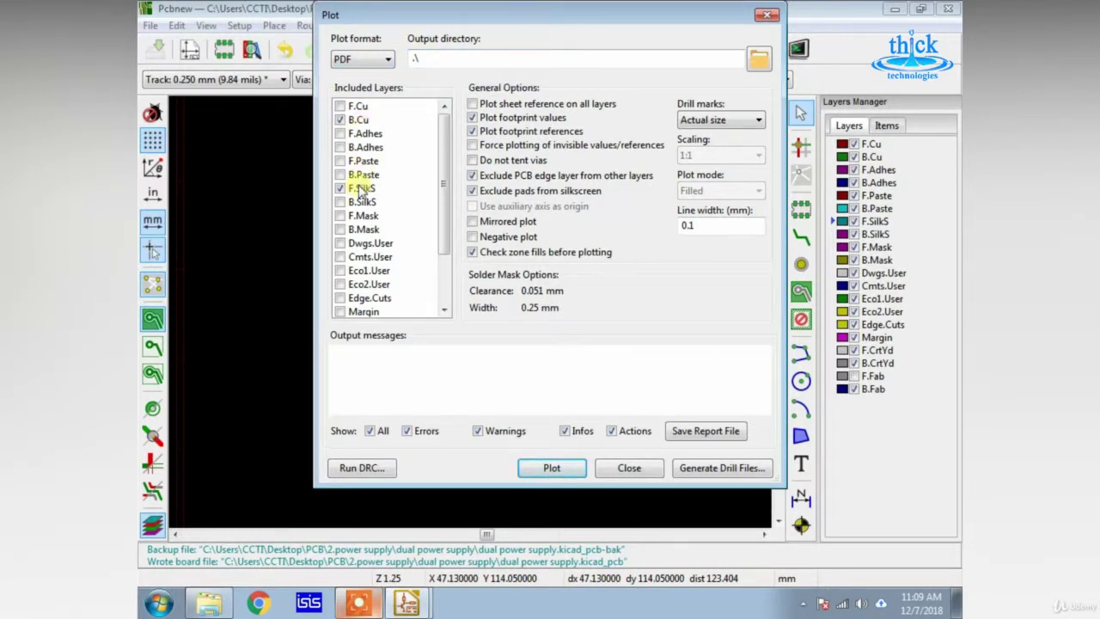
pyautogui.click(541, 472)
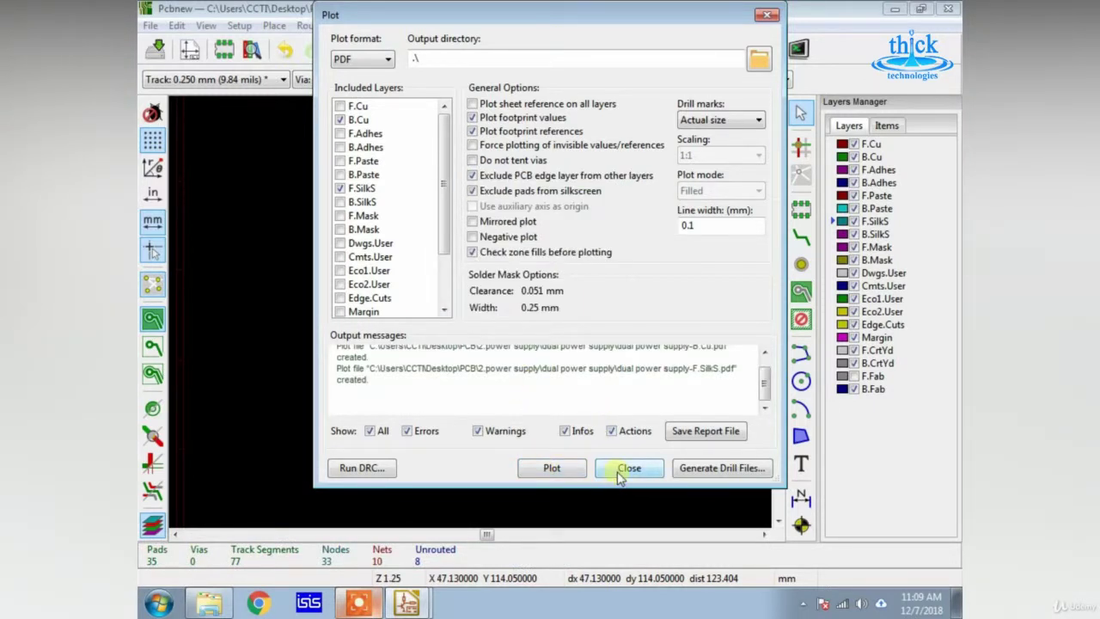
# Step: Generate the Excellon PTH/NPTH drill files and their drill map files
pyautogui.click(709, 469)
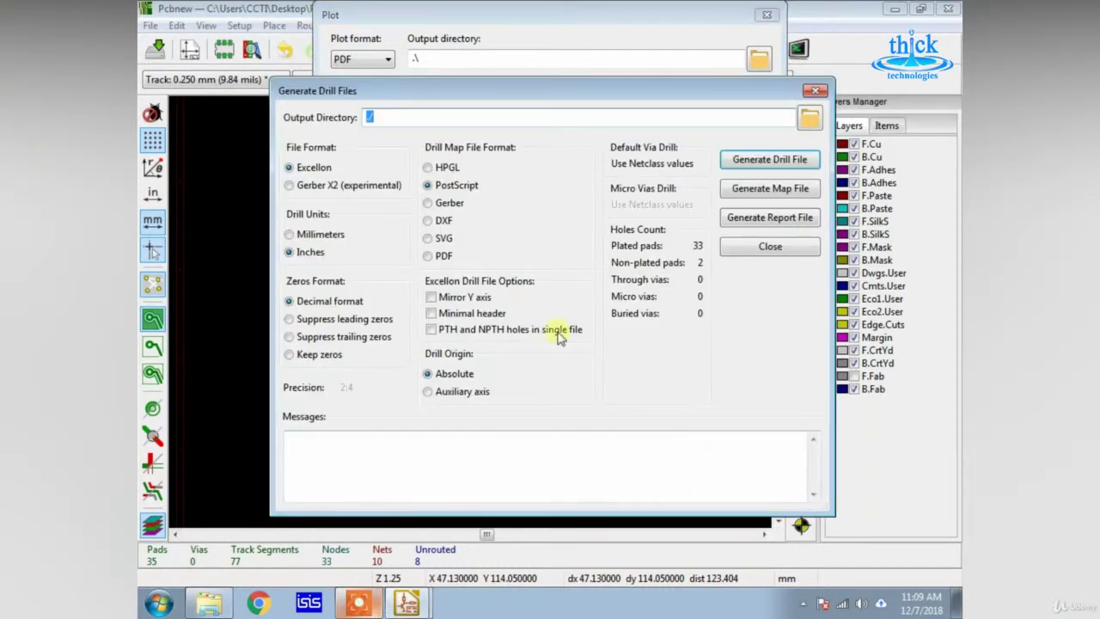
pyautogui.click(773, 160)
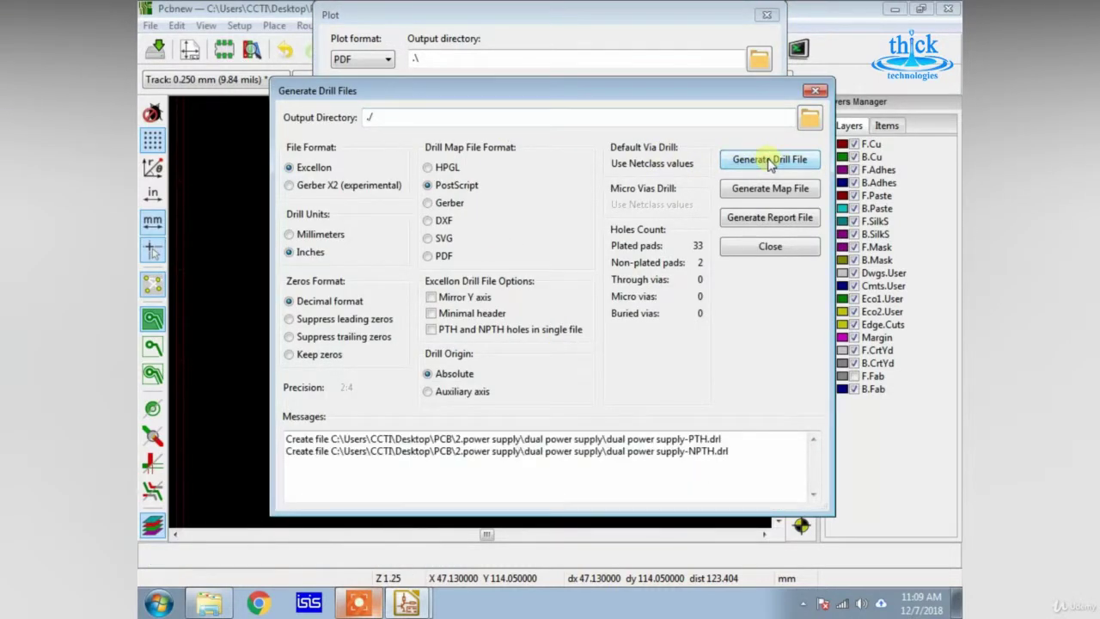
pyautogui.click(770, 192)
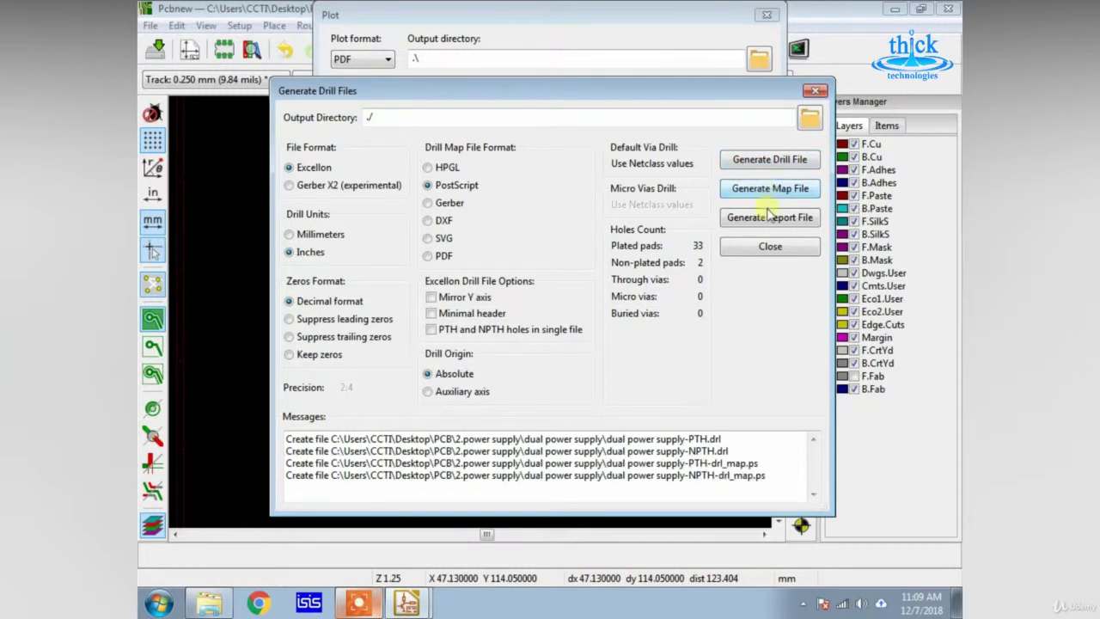
# Step: Save the drill report into Desktop\PCB\2.power supply\dual power supply
pyautogui.click(767, 219)
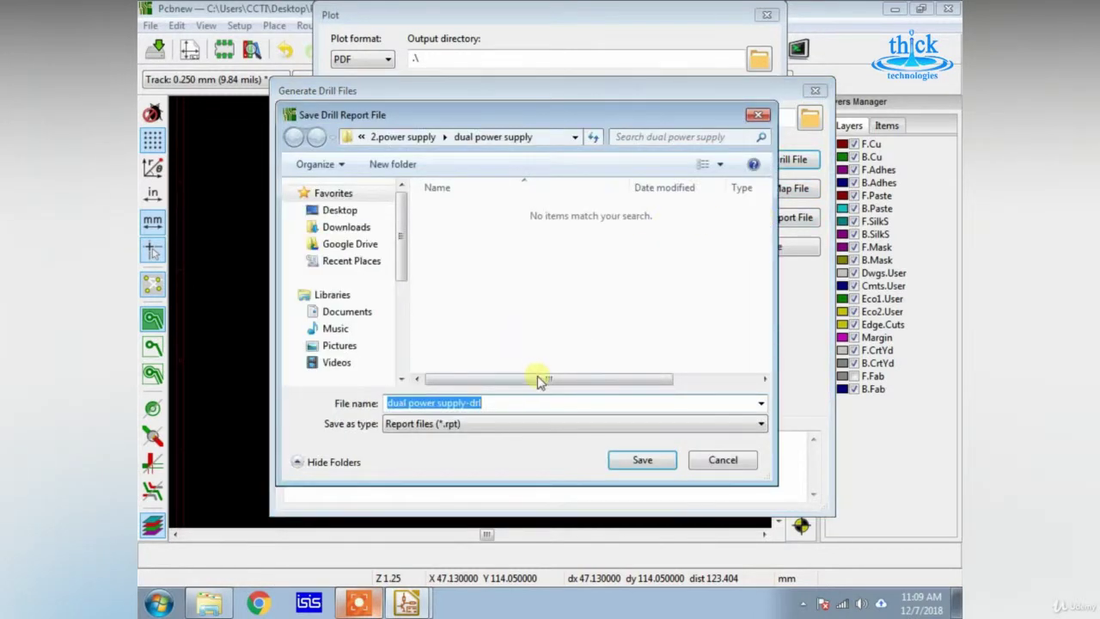
pyautogui.click(379, 216)
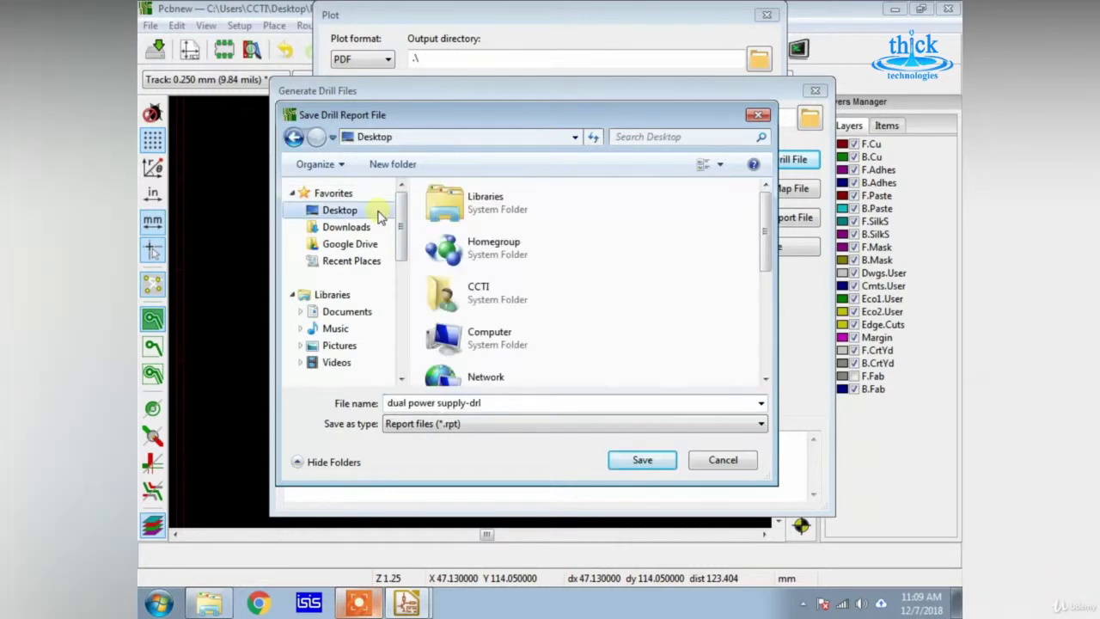
pyautogui.click(486, 326)
pyautogui.scroll(-3, 481, 323)
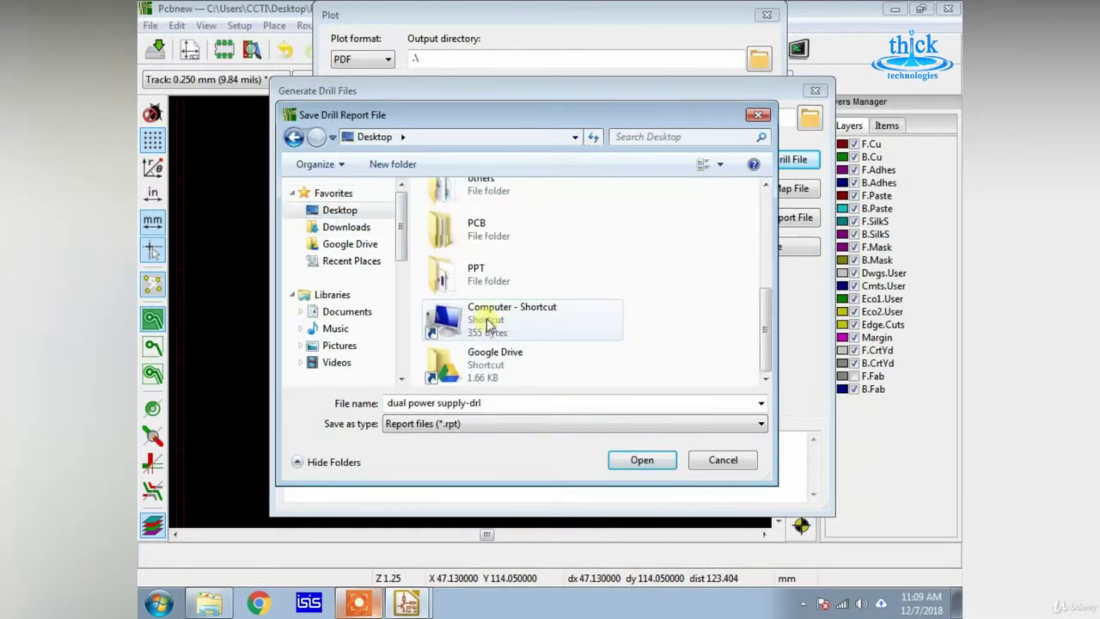
pyautogui.doubleClick(483, 228)
pyautogui.doubleClick(493, 228)
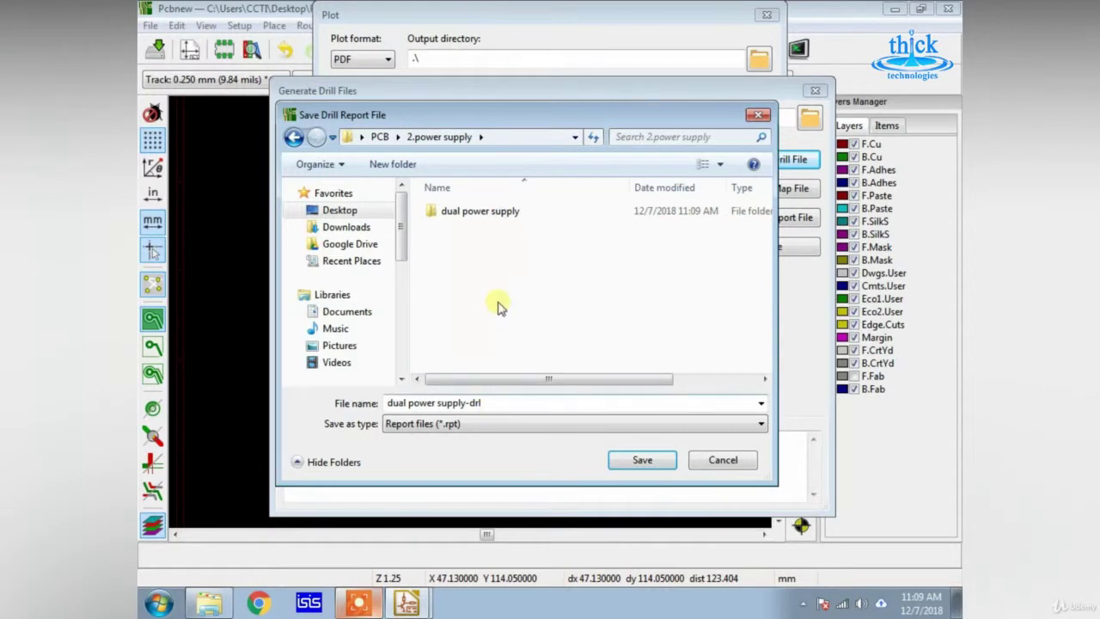
pyautogui.doubleClick(500, 215)
pyautogui.click(643, 458)
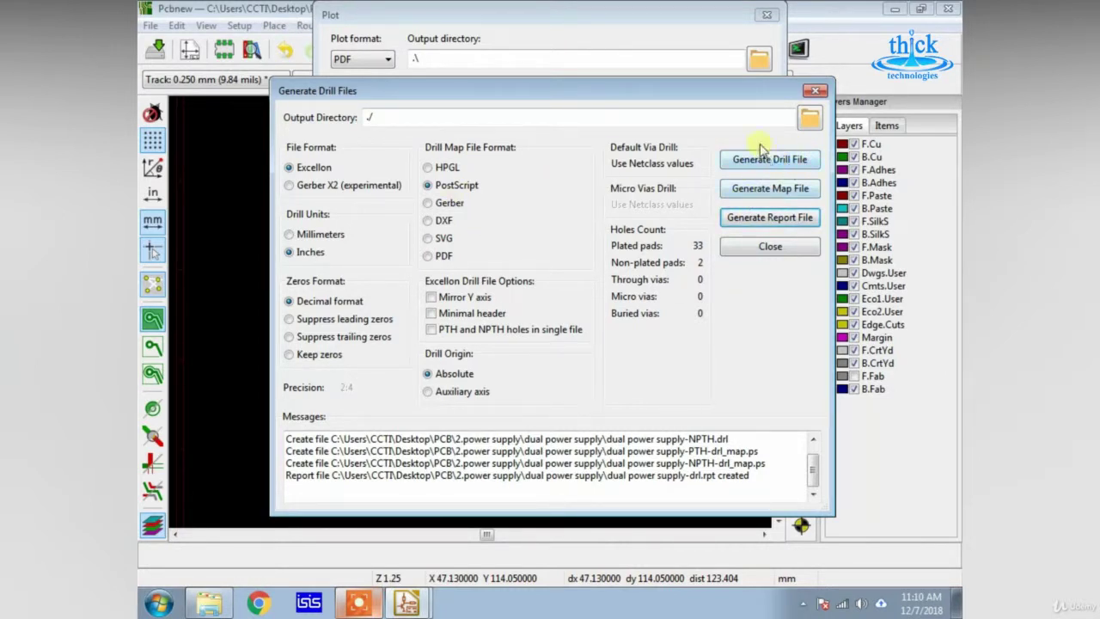
pyautogui.moveTo(763, 101); pyautogui.dragTo(762, 262)
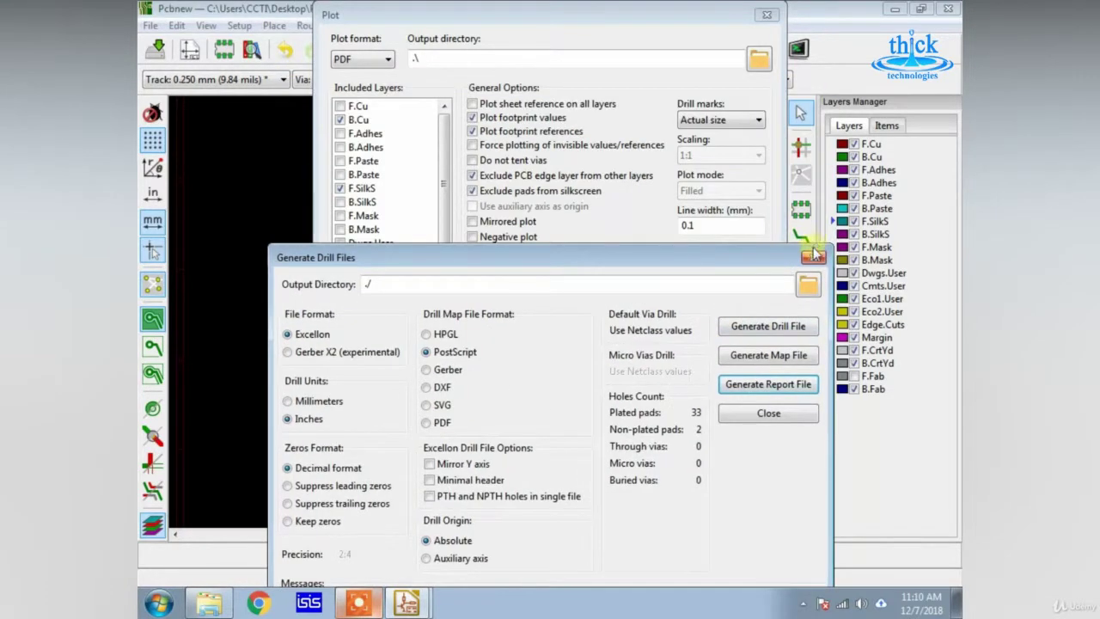
# Step: Close the drill and Plot dialogs, re-save the board, and minimize Pcbnew
pyautogui.click(814, 253)
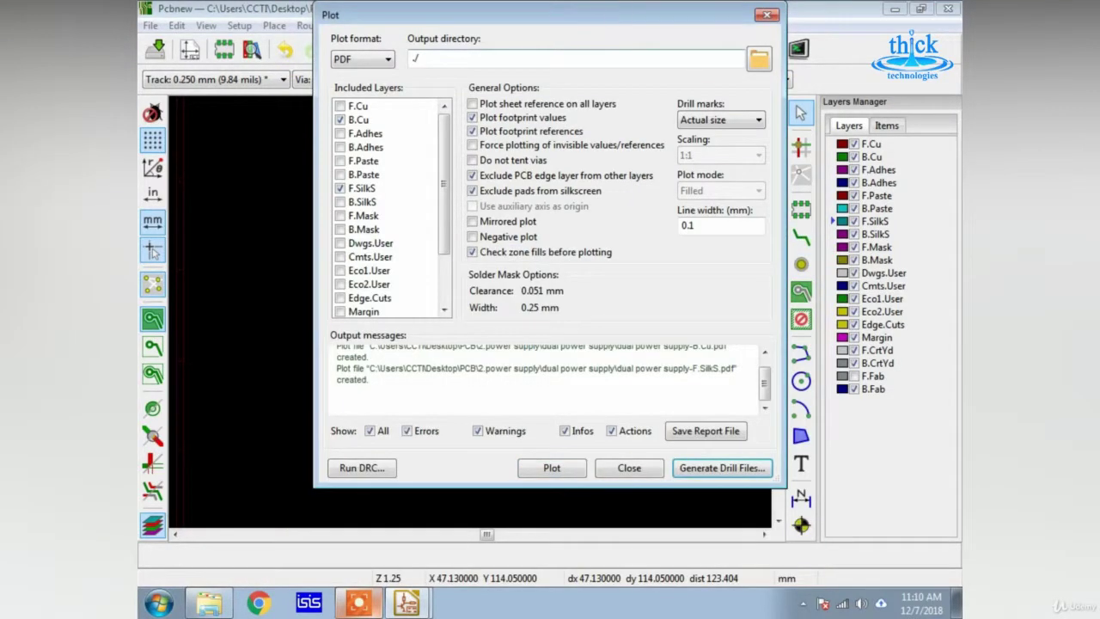
pyautogui.moveTo(674, 19); pyautogui.dragTo(823, 312)
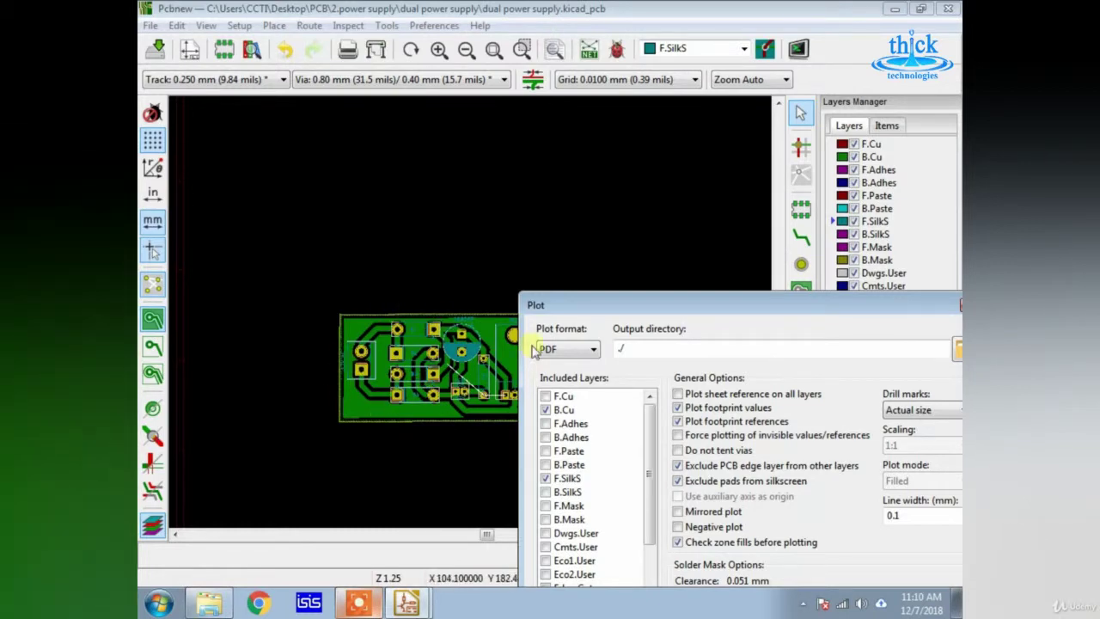
pyautogui.moveTo(647, 304); pyautogui.dragTo(421, 75)
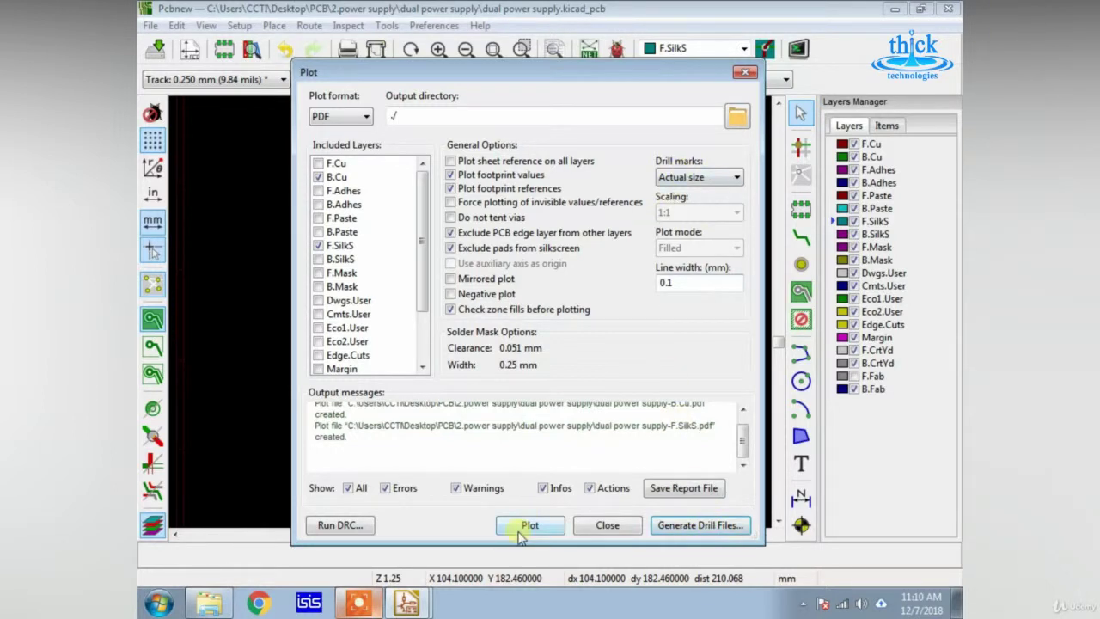
pyautogui.click(606, 525)
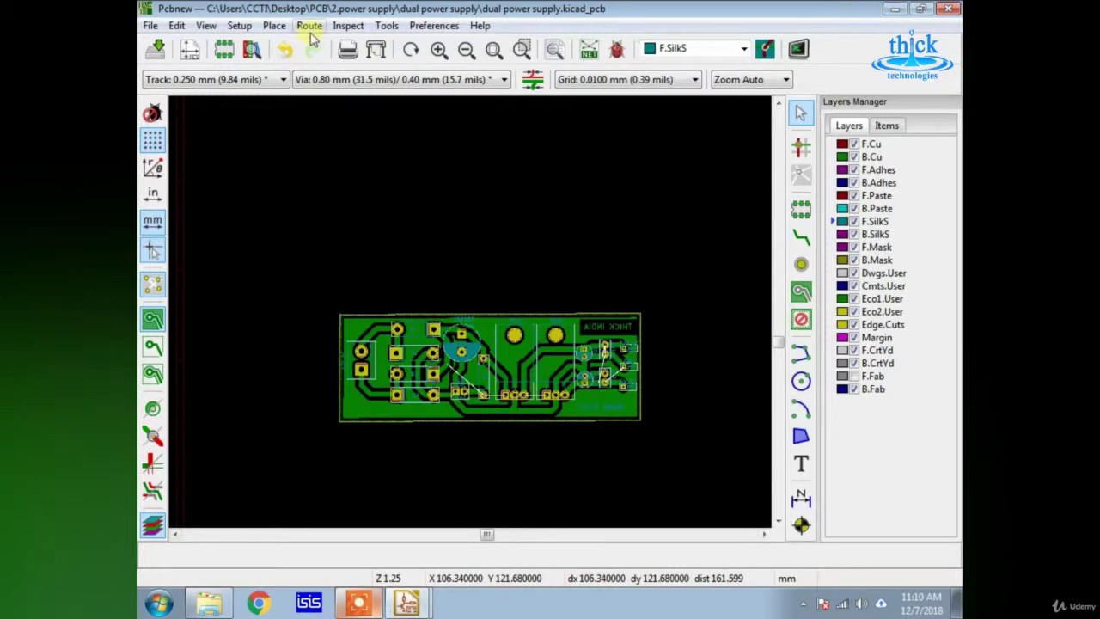
pyautogui.click(157, 50)
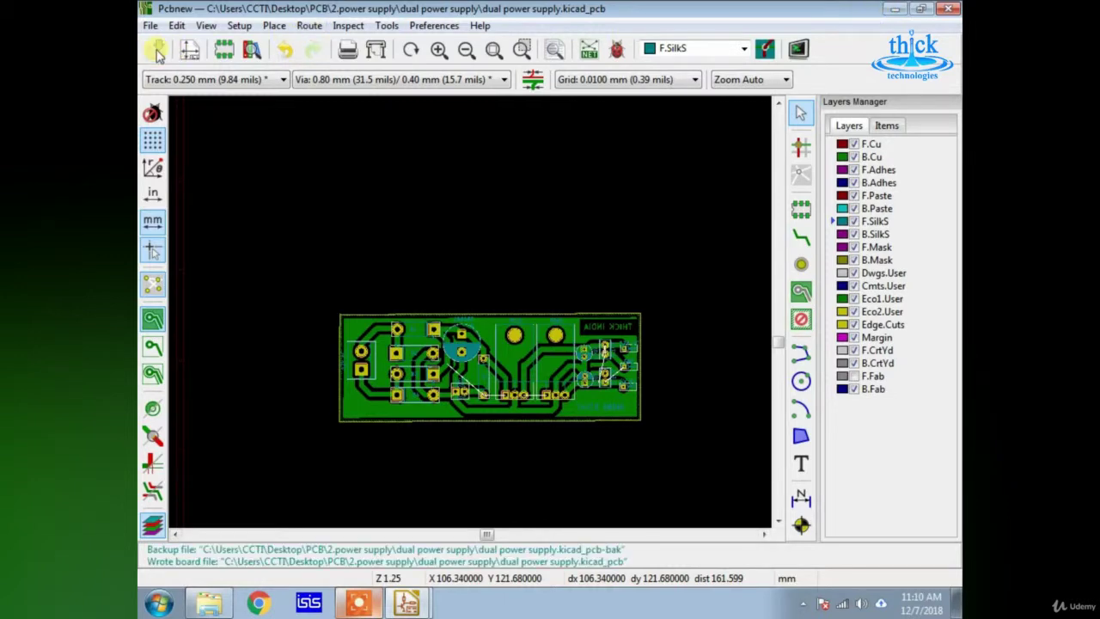
pyautogui.click(896, 10)
# Step: Minimize KiCad and browse Desktop > PCB > 2.power supply > dual power supply in Explorer
pyautogui.click(896, 10)
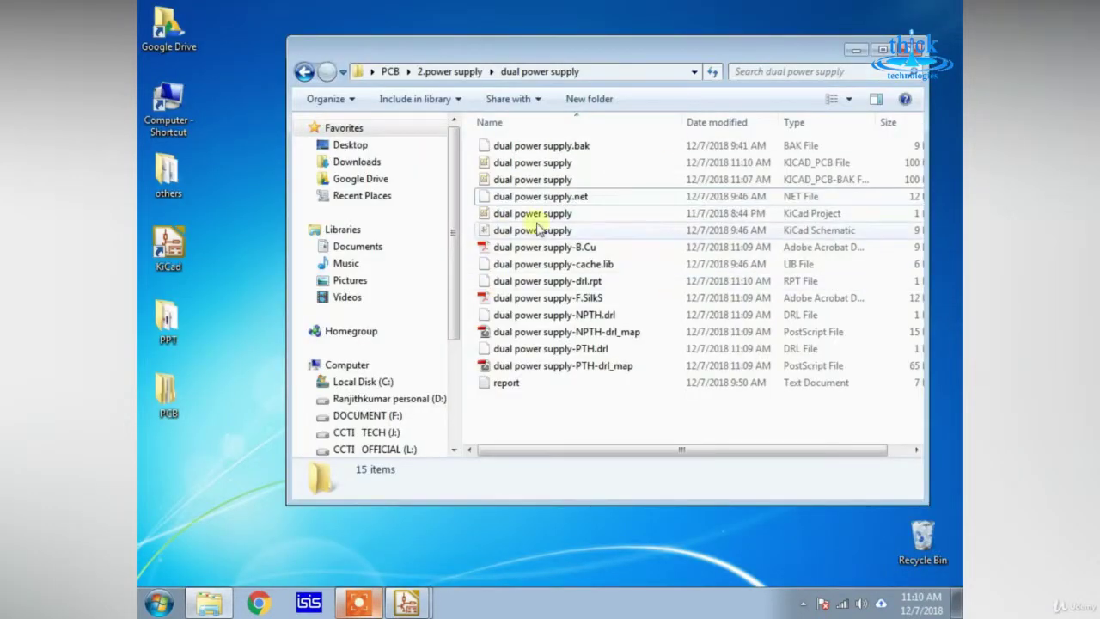
pyautogui.click(913, 49)
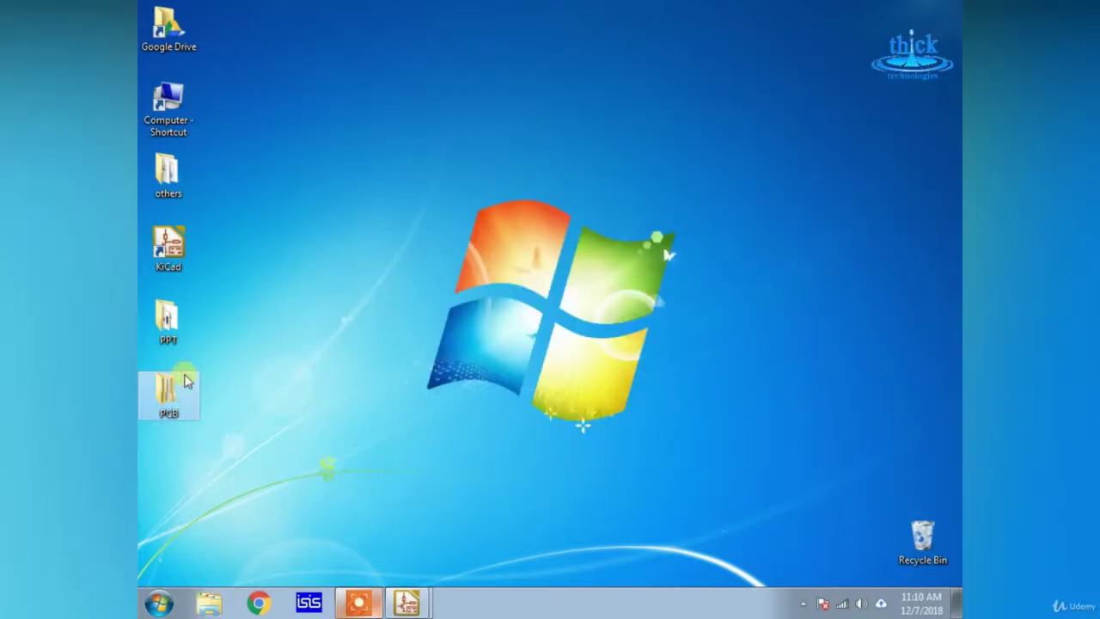
pyautogui.doubleClick(182, 383)
pyautogui.doubleClick(522, 162)
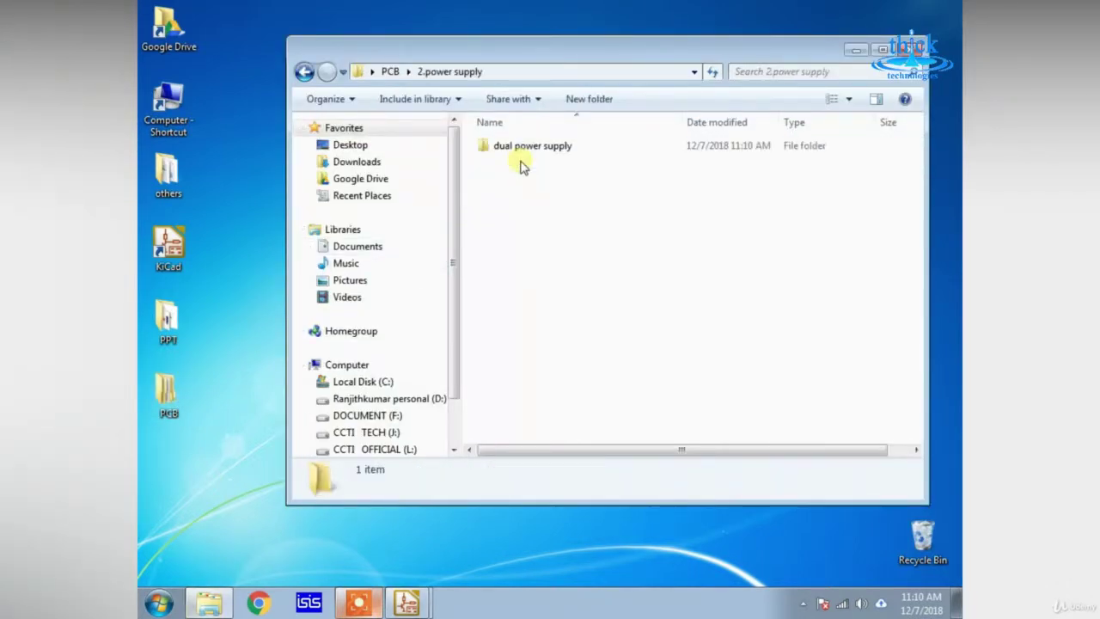
pyautogui.doubleClick(525, 146)
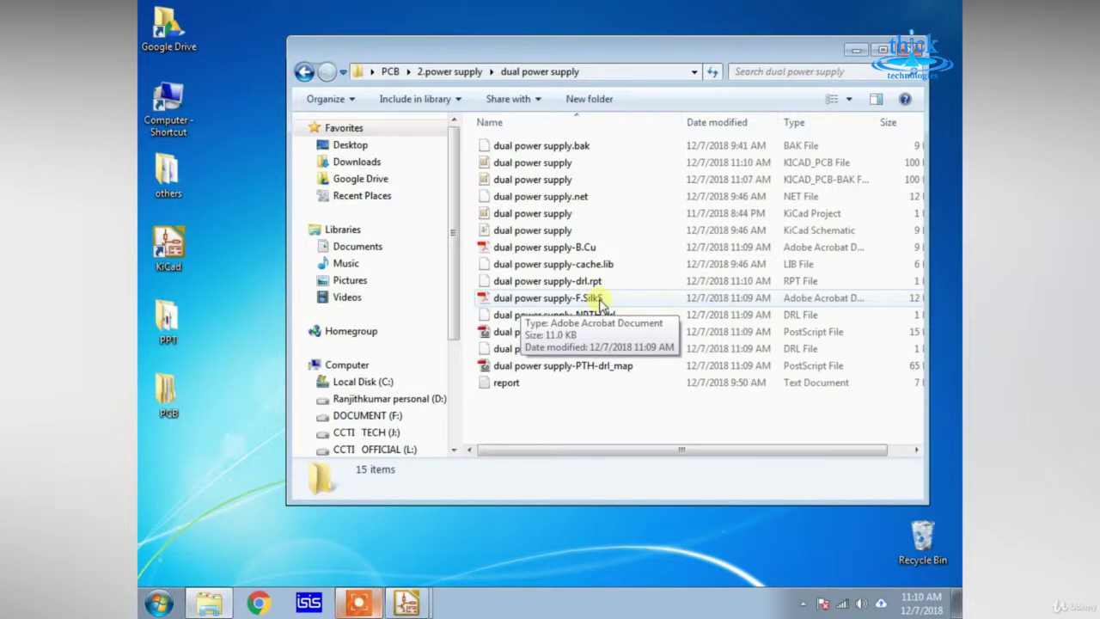
# Step: Open dual power supply-B.Cu.pdf in Acrobat, zoom to 125% to inspect the copper, then close it
pyautogui.click(591, 249)
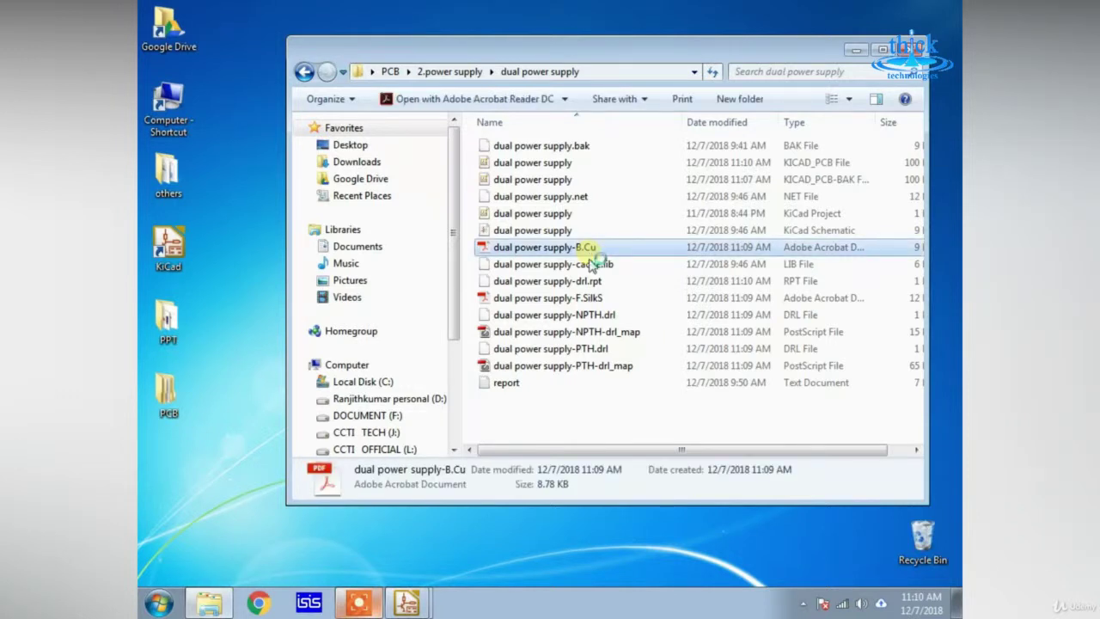
pyautogui.doubleClick(591, 251)
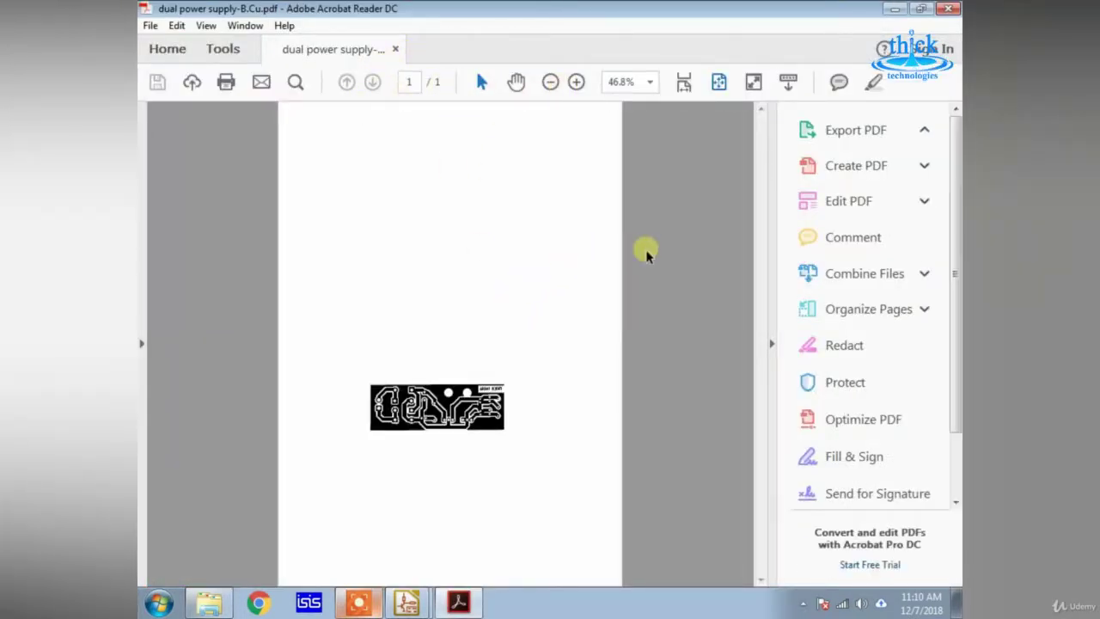
pyautogui.click(549, 82)
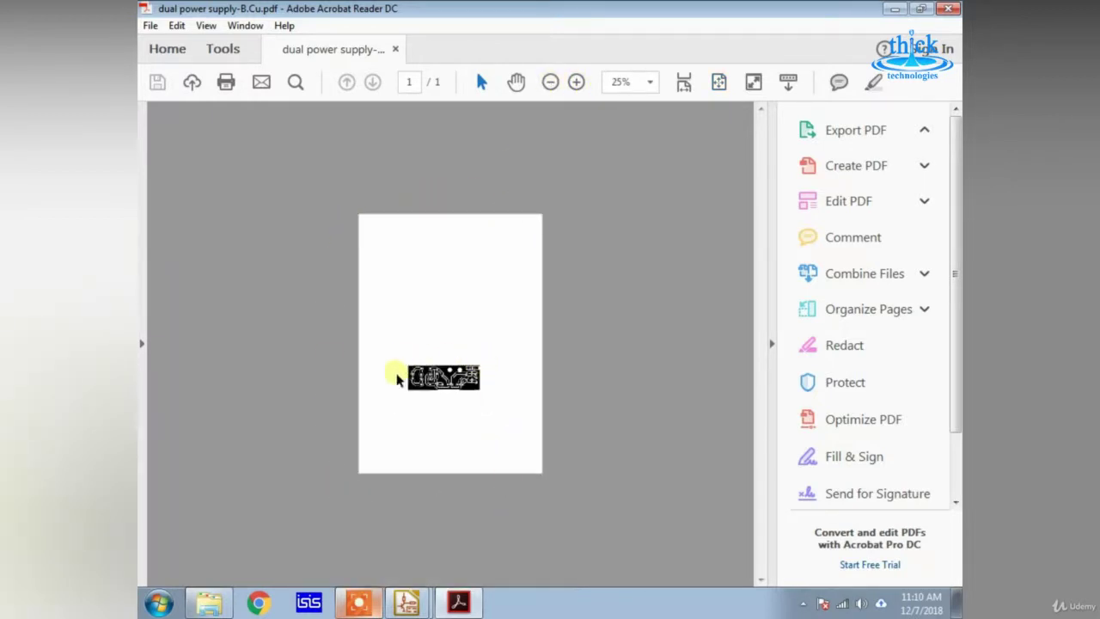
pyautogui.click(576, 82)
pyautogui.click(576, 82)
pyautogui.scroll(-3, 575, 226)
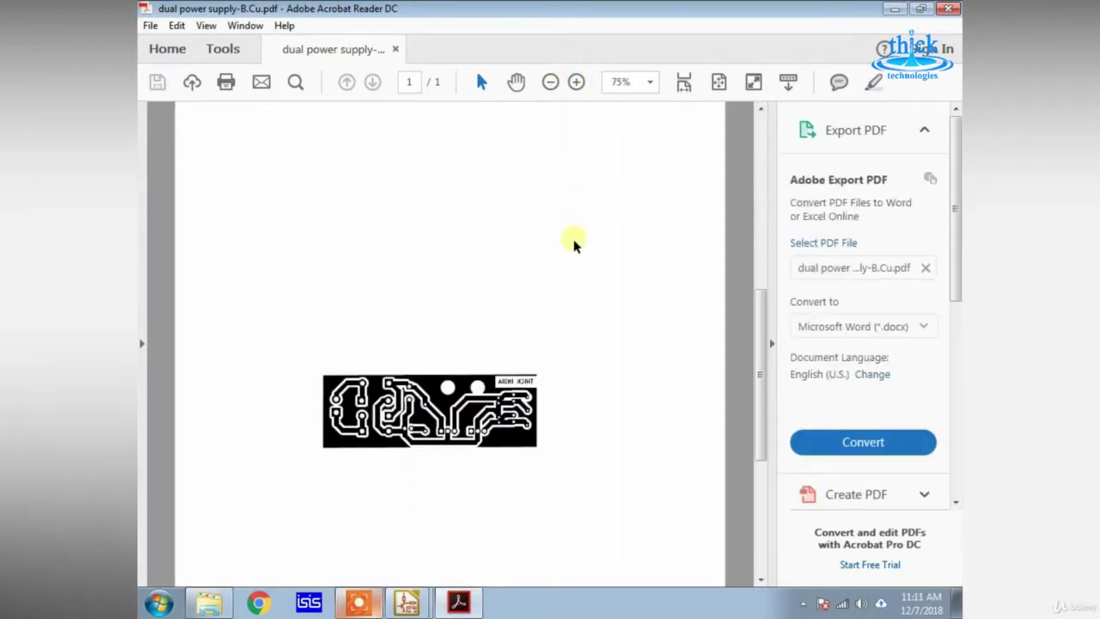
pyautogui.click(576, 82)
pyautogui.click(576, 82)
pyautogui.scroll(-4, 626, 290)
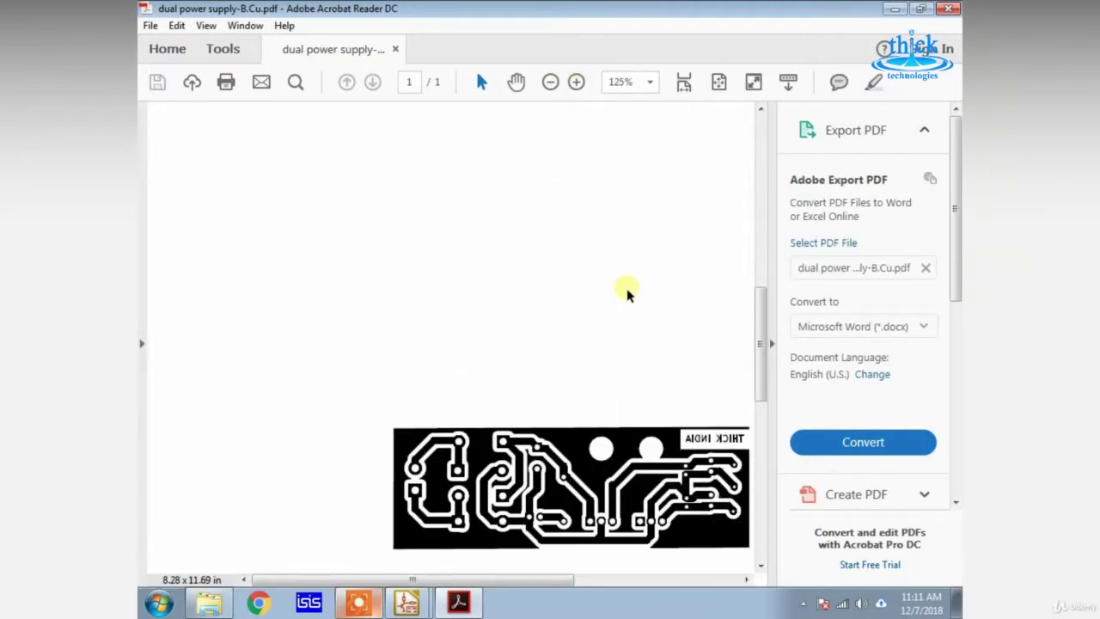
pyautogui.moveTo(518, 582); pyautogui.dragTo(572, 581)
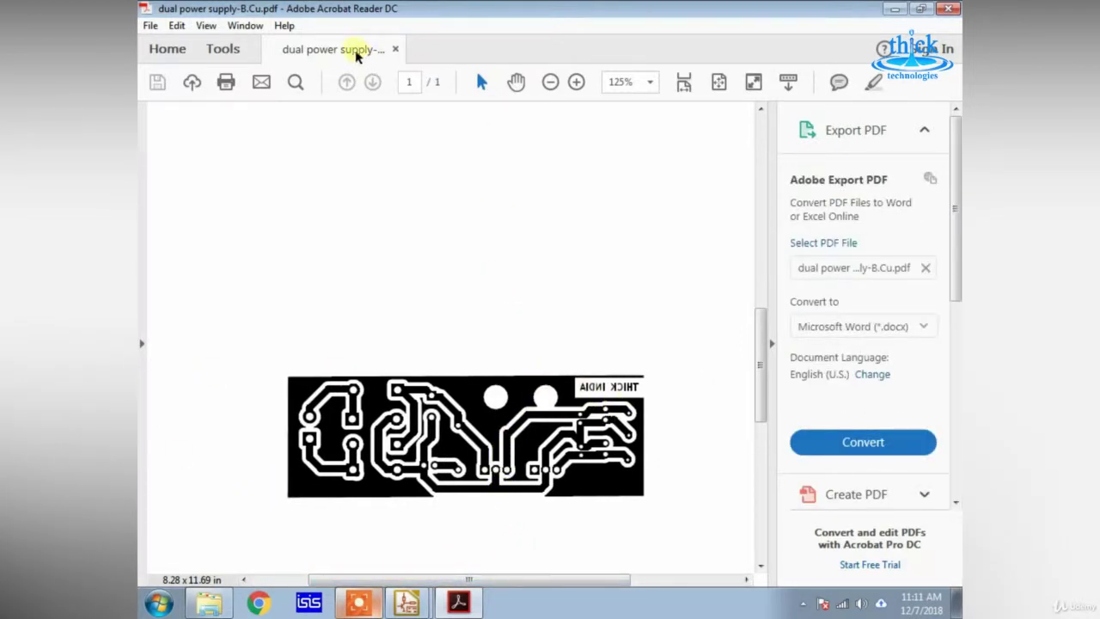
pyautogui.click(947, 7)
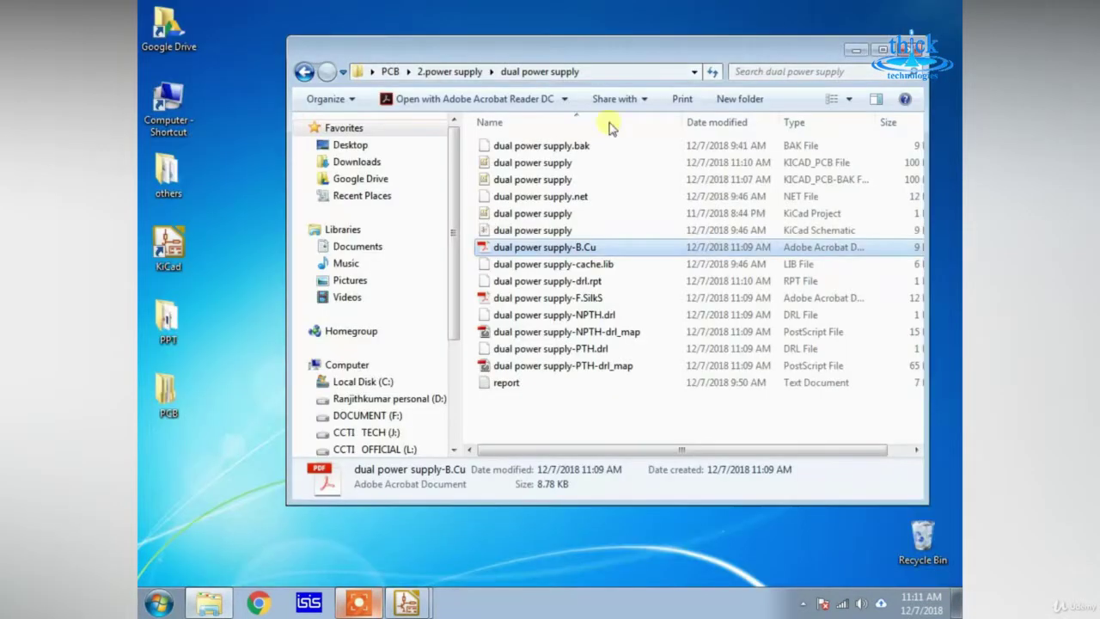
pyautogui.doubleClick(570, 299)
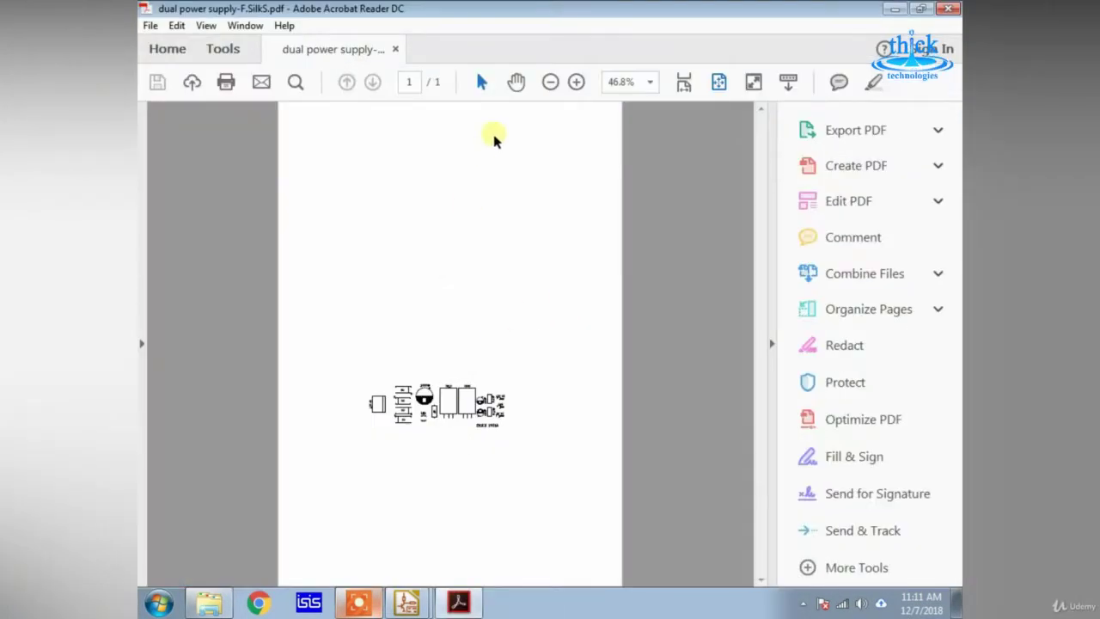
pyautogui.click(576, 81)
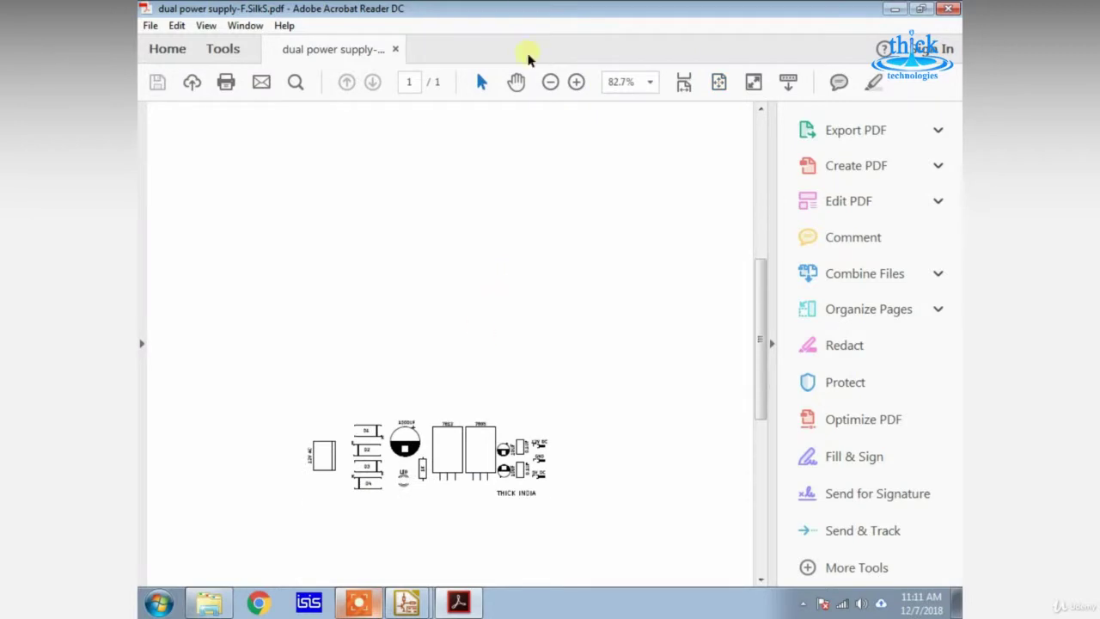
pyautogui.click(575, 81)
pyautogui.click(576, 81)
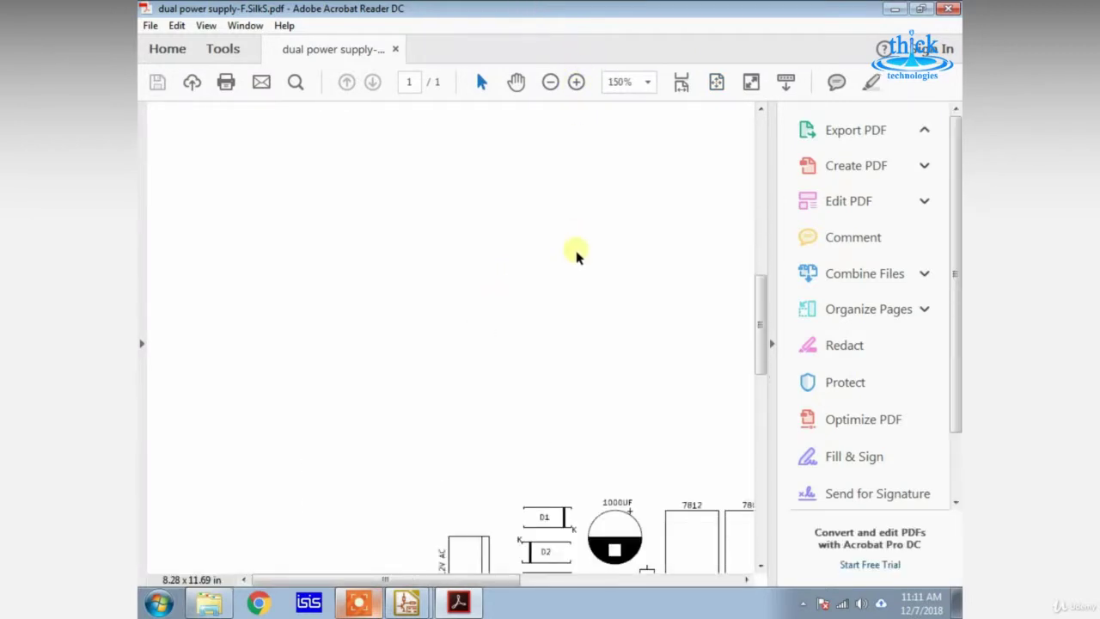
pyautogui.moveTo(498, 577); pyautogui.dragTo(595, 594)
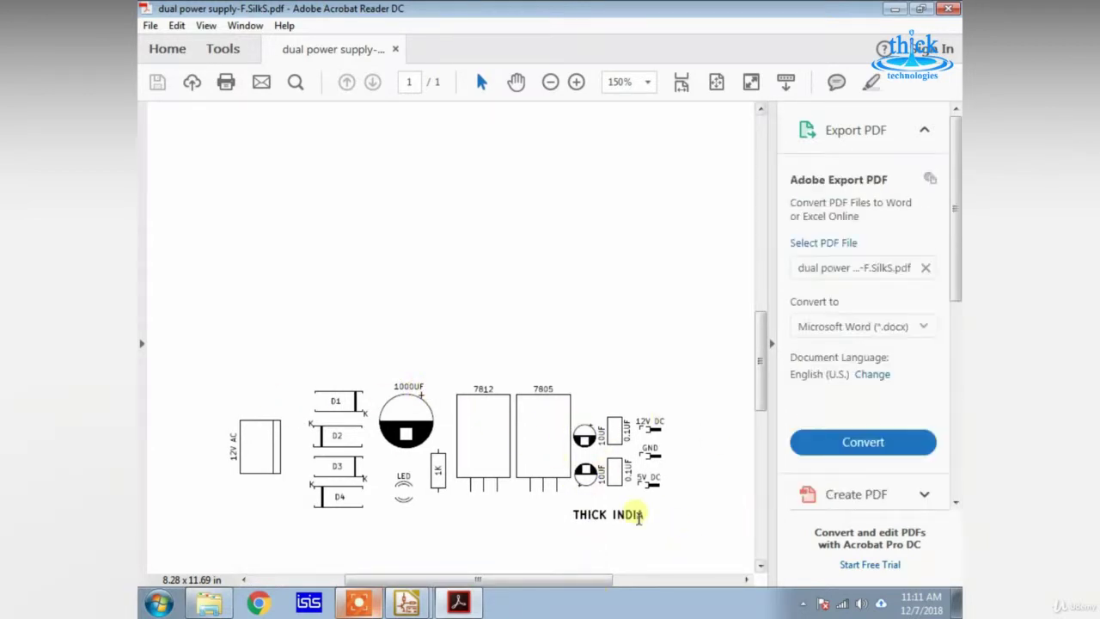
pyautogui.click(949, 9)
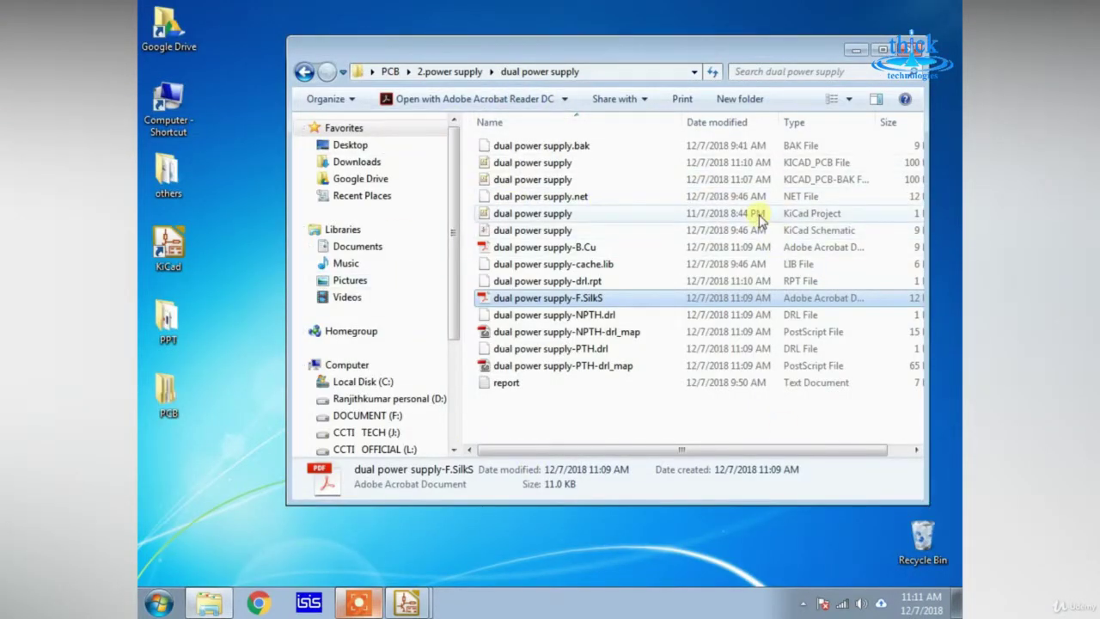
# Step: Bring the Pcbnew board window forward from the KiCad taskbar icon
pyautogui.click(358, 602)
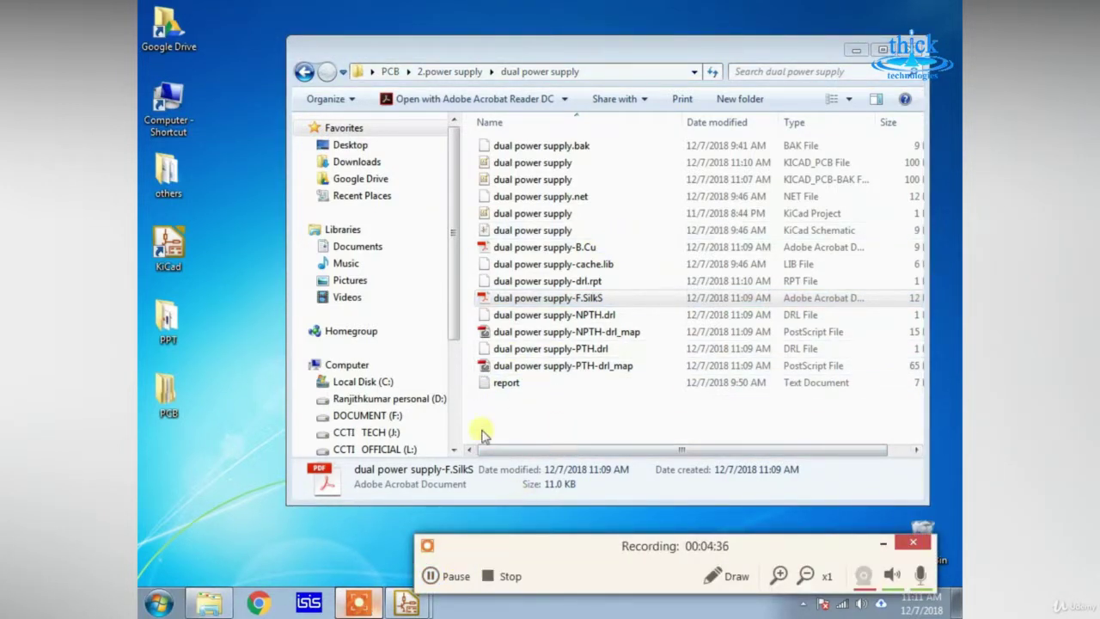
pyautogui.click(399, 606)
pyautogui.click(404, 562)
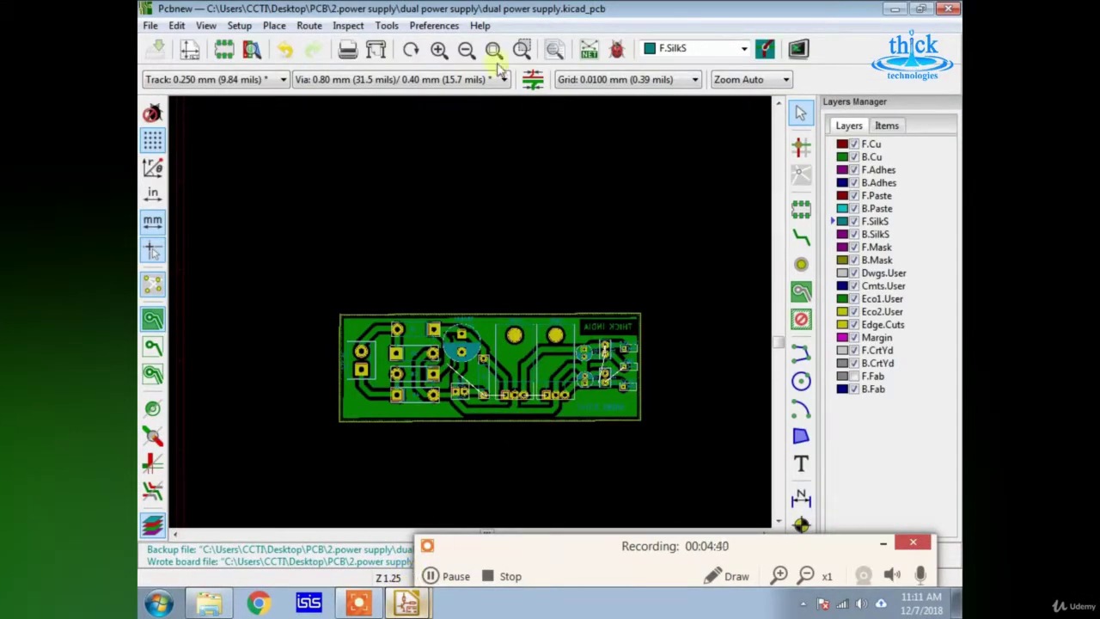
# Step: Reopen the Plot dialog, switch the format to Gerber, and tick B.Paste so all layers are included
pyautogui.click(377, 52)
pyautogui.click(355, 116)
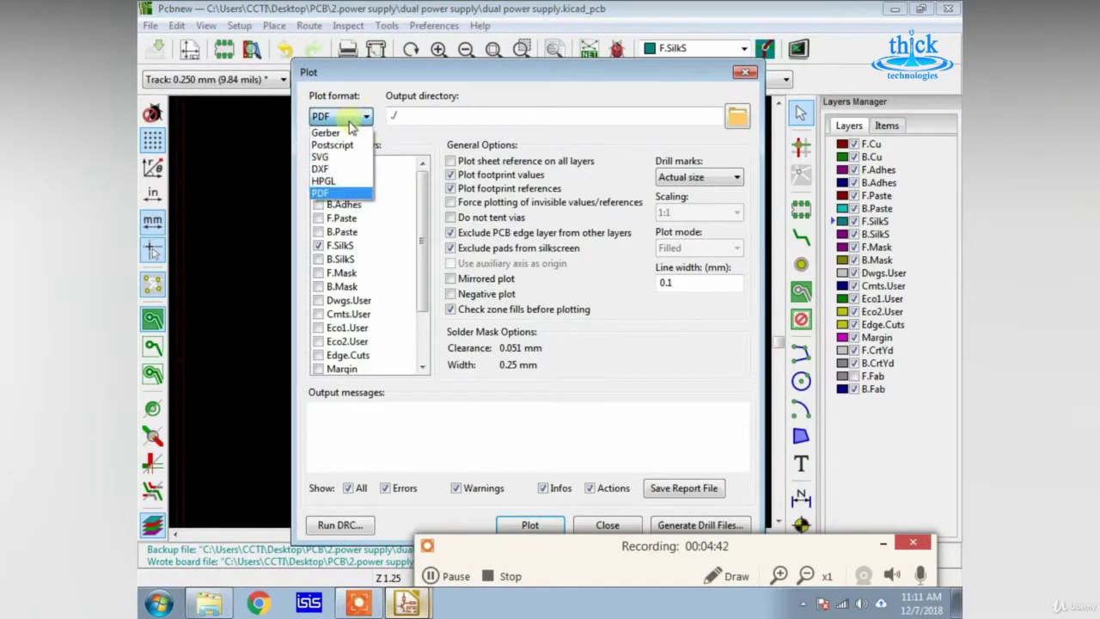
pyautogui.click(343, 127)
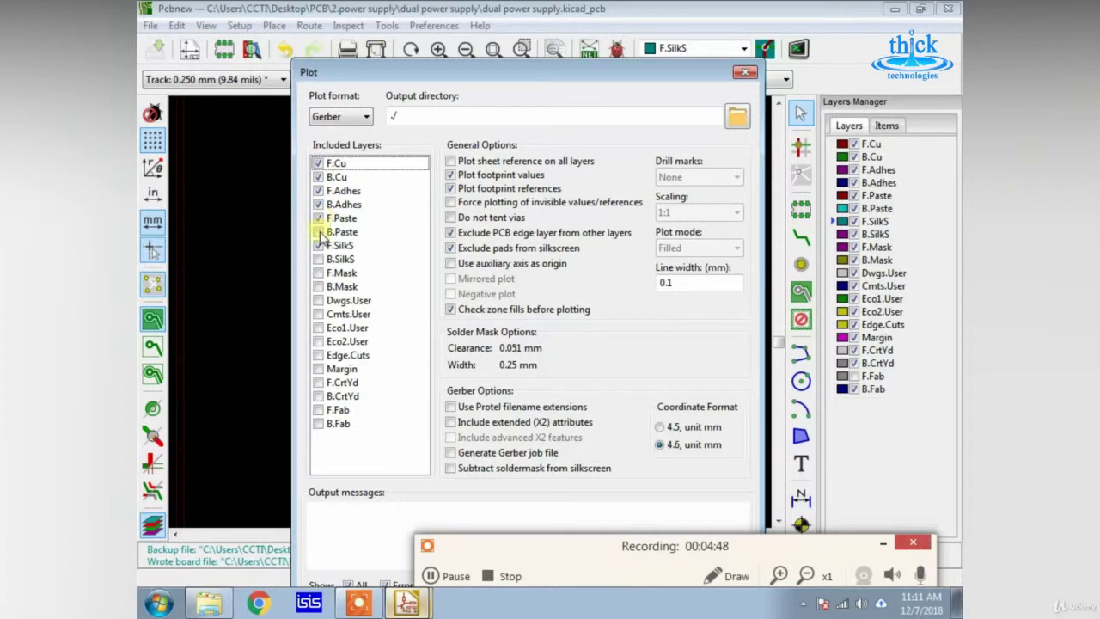
pyautogui.click(320, 233)
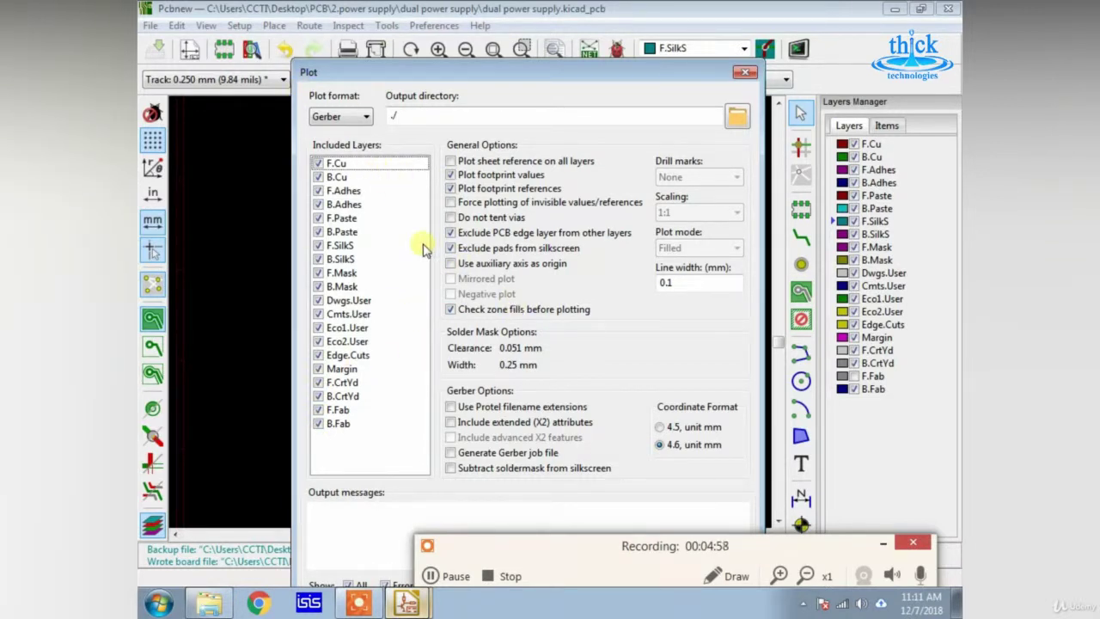
pyautogui.click(569, 558)
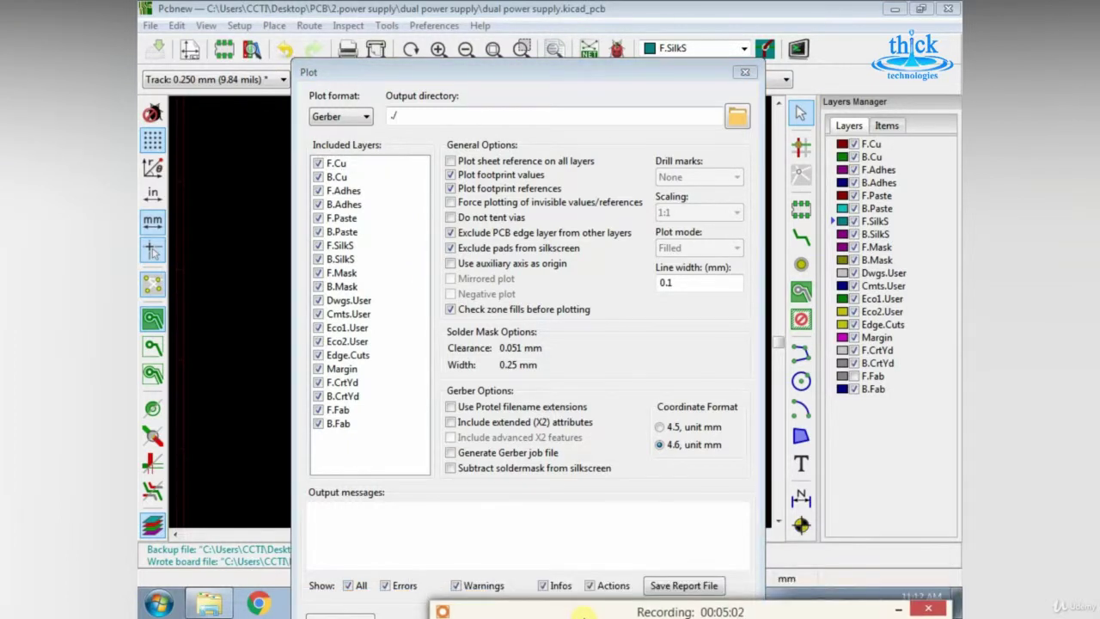
# Step: Create a new GRBR folder inside the project folder for the plot output
pyautogui.moveTo(512, 69); pyautogui.dragTo(528, 19)
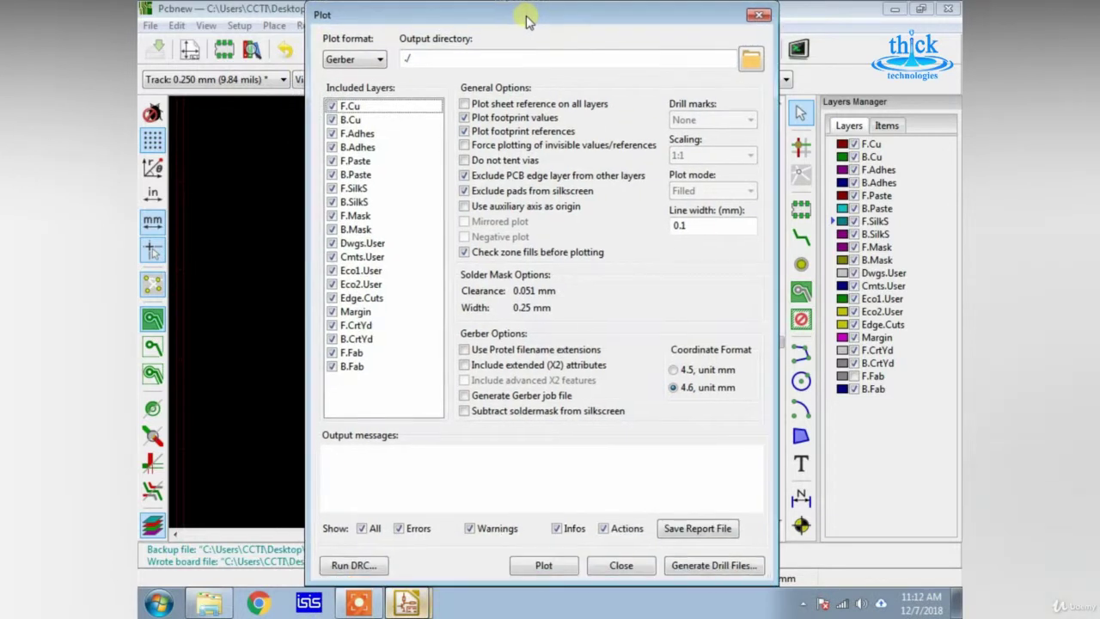
pyautogui.click(749, 62)
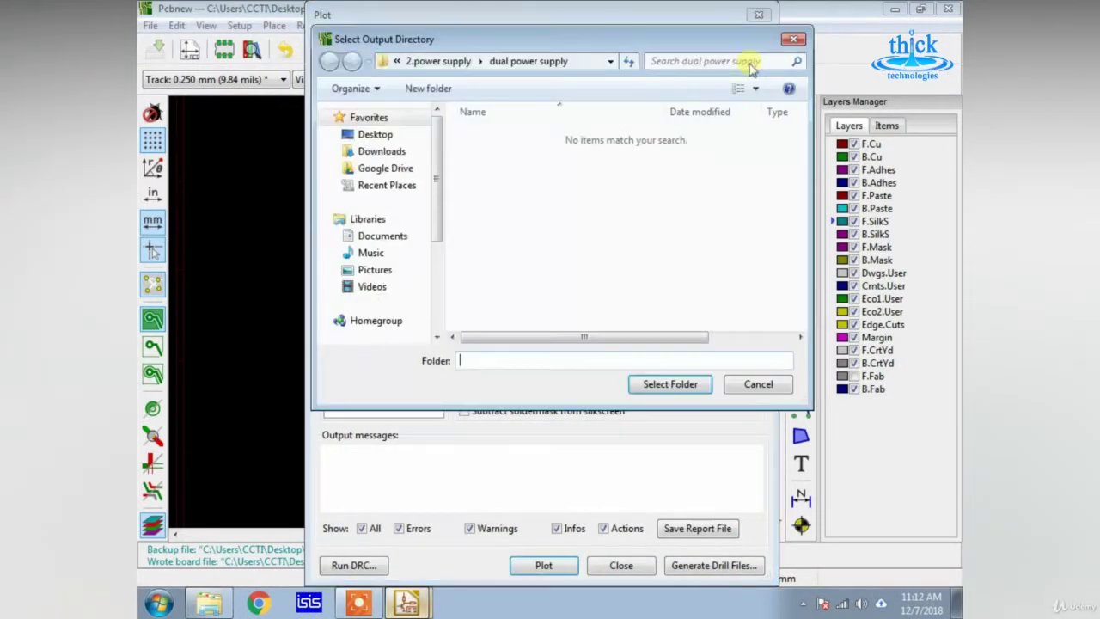
pyautogui.click(442, 93)
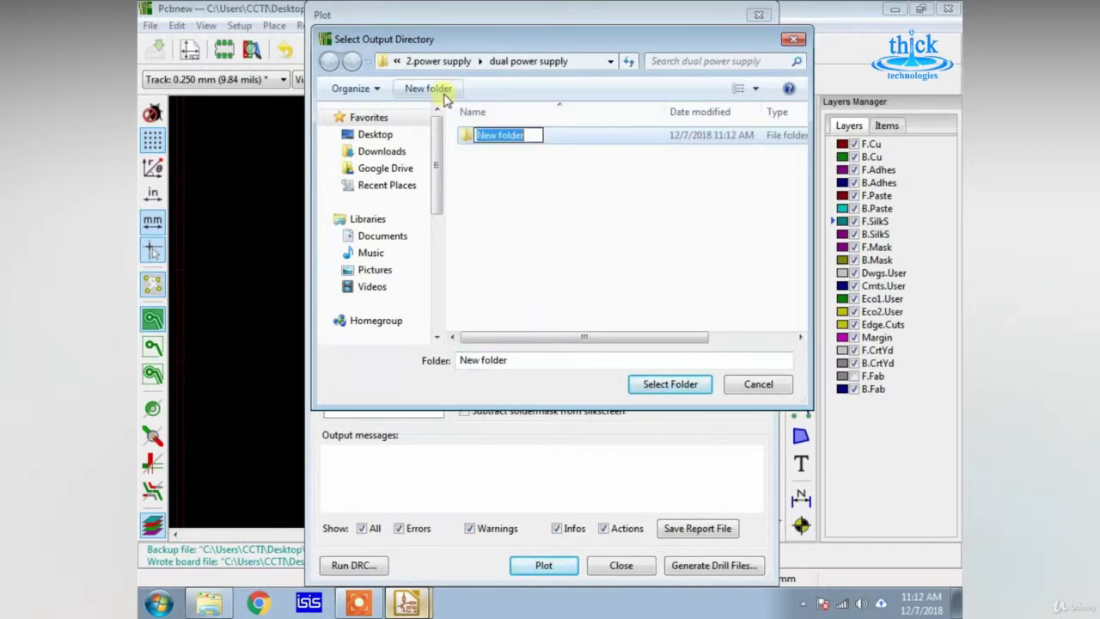
pyautogui.write('GR')
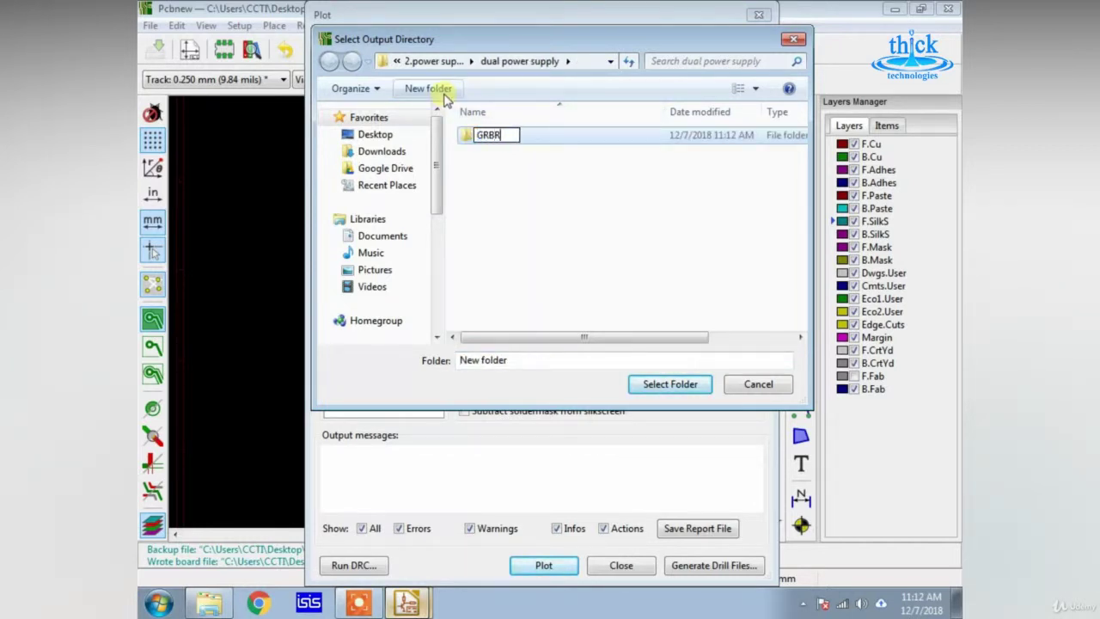
pyautogui.write('BR')
pyautogui.click(554, 189)
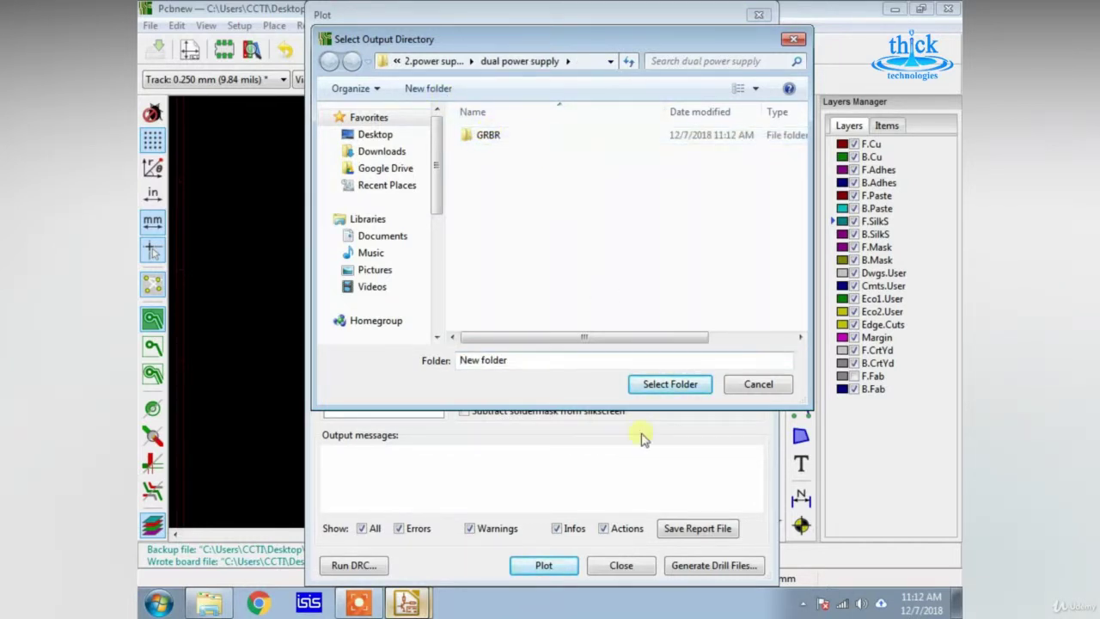
pyautogui.doubleClick(494, 136)
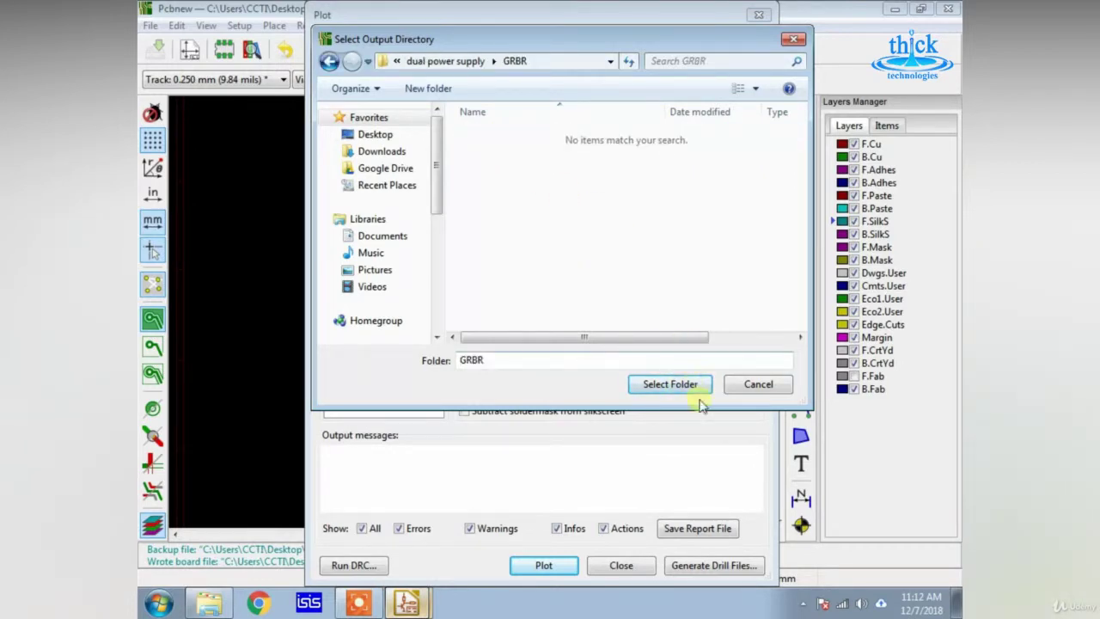
# Step: Set GRBR as the relative output directory and plot all Gerber layers into it
pyautogui.click(679, 384)
pyautogui.click(612, 356)
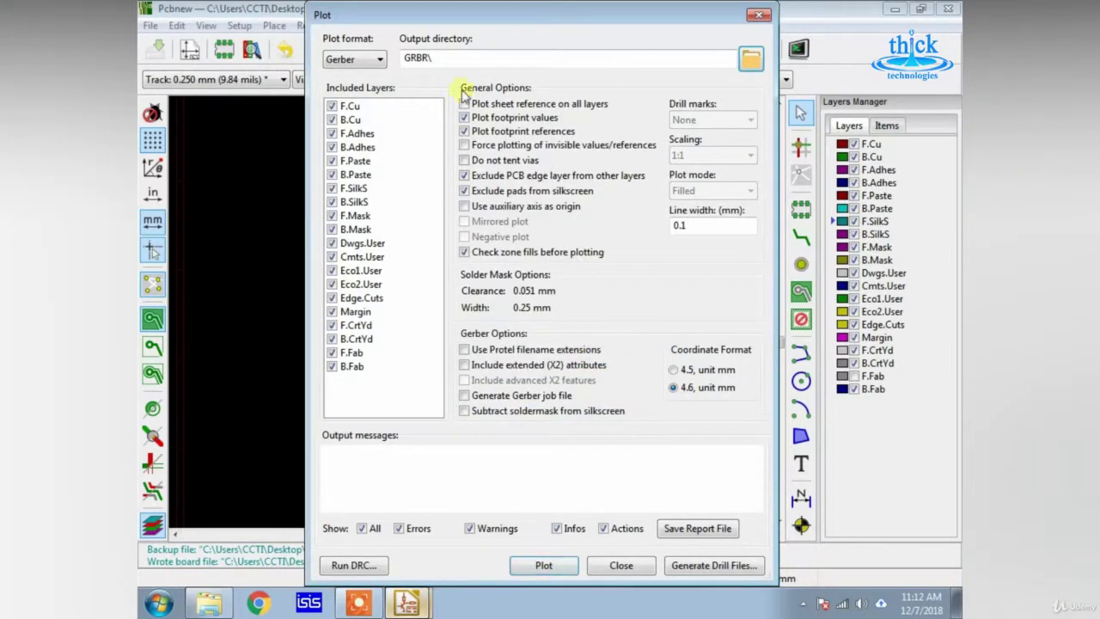
pyautogui.click(545, 566)
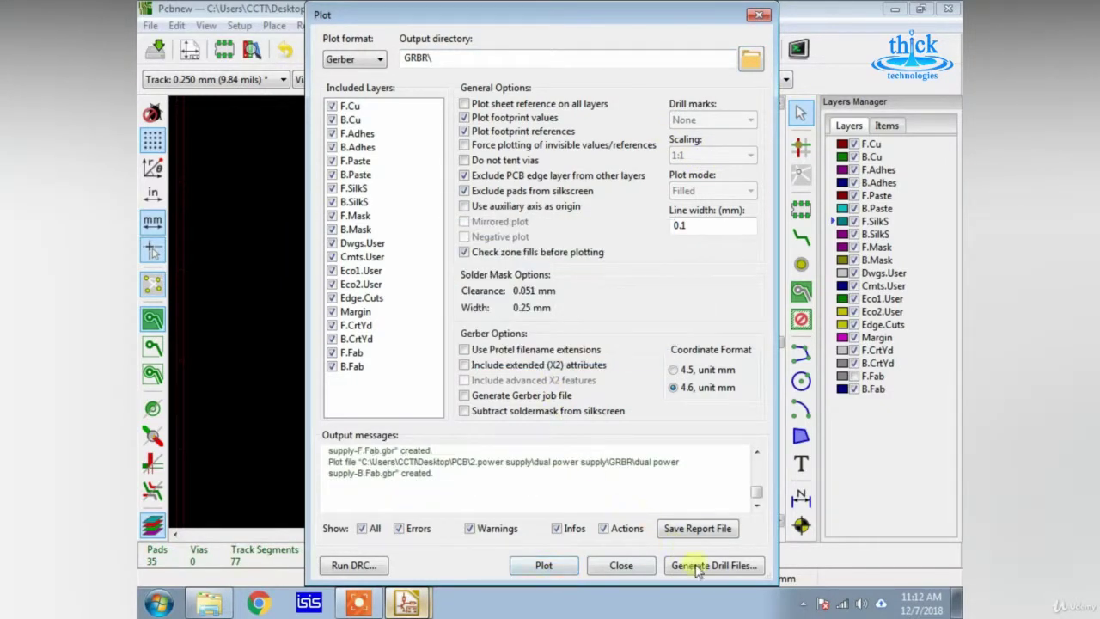
# Step: Generate the Excellon PTH/NPTH drill files, drill map files and drill report into GRBR
pyautogui.click(697, 565)
pyautogui.moveTo(704, 254); pyautogui.dragTo(706, 74)
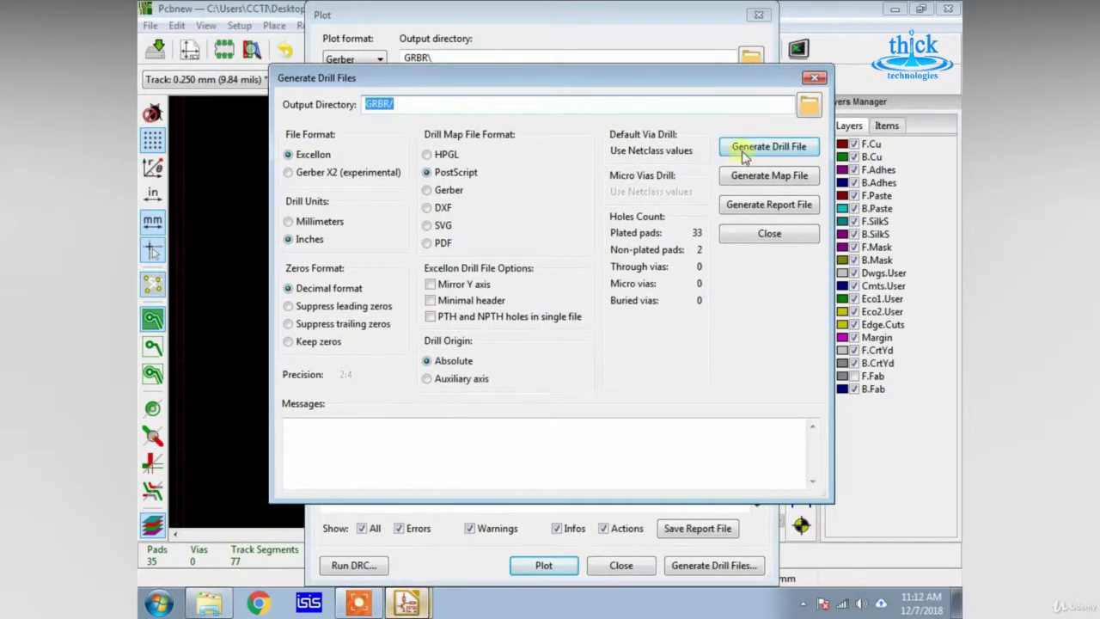
pyautogui.click(797, 142)
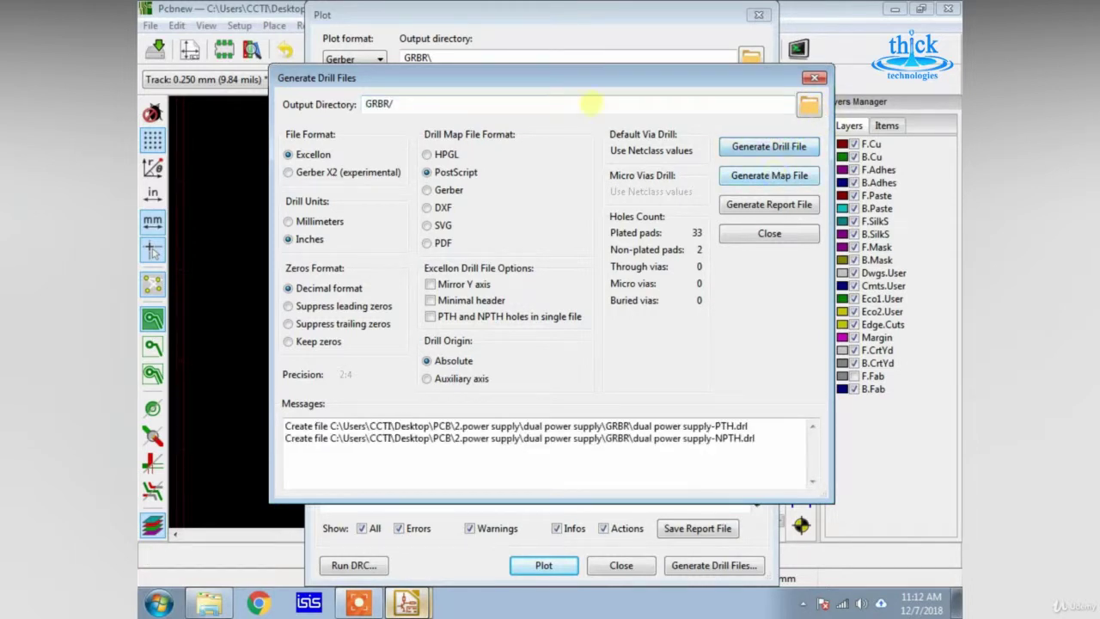
pyautogui.click(748, 181)
pyautogui.click(745, 204)
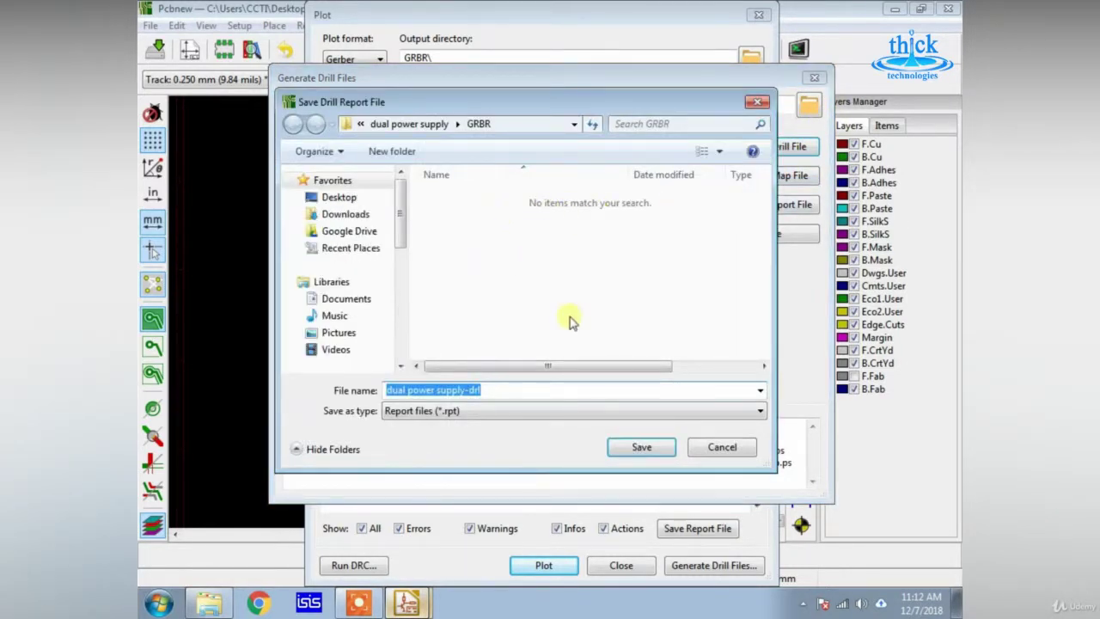
pyautogui.click(639, 445)
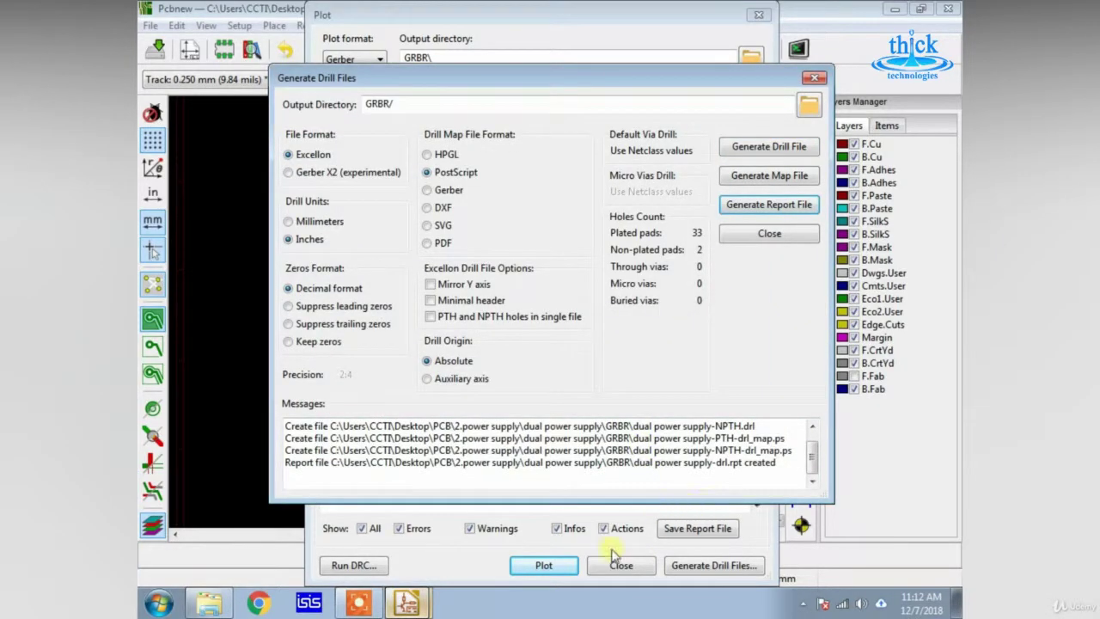
# Step: Close the drill and plot dialogs, minimize Pcbnew, and select the GRBR folder
pyautogui.click(770, 234)
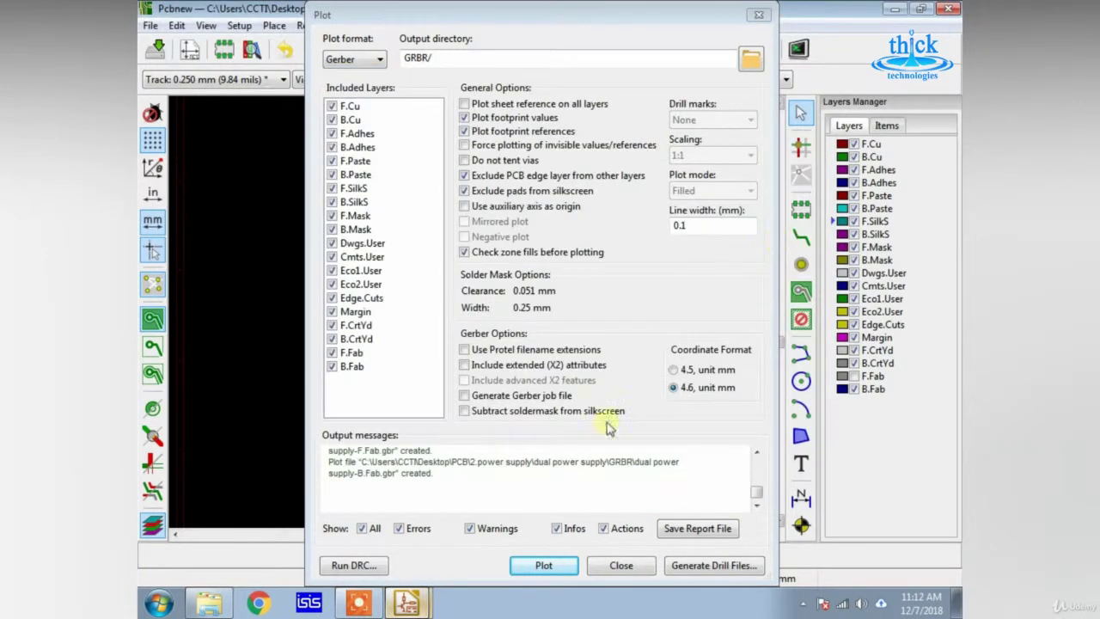
pyautogui.click(609, 568)
pyautogui.click(895, 10)
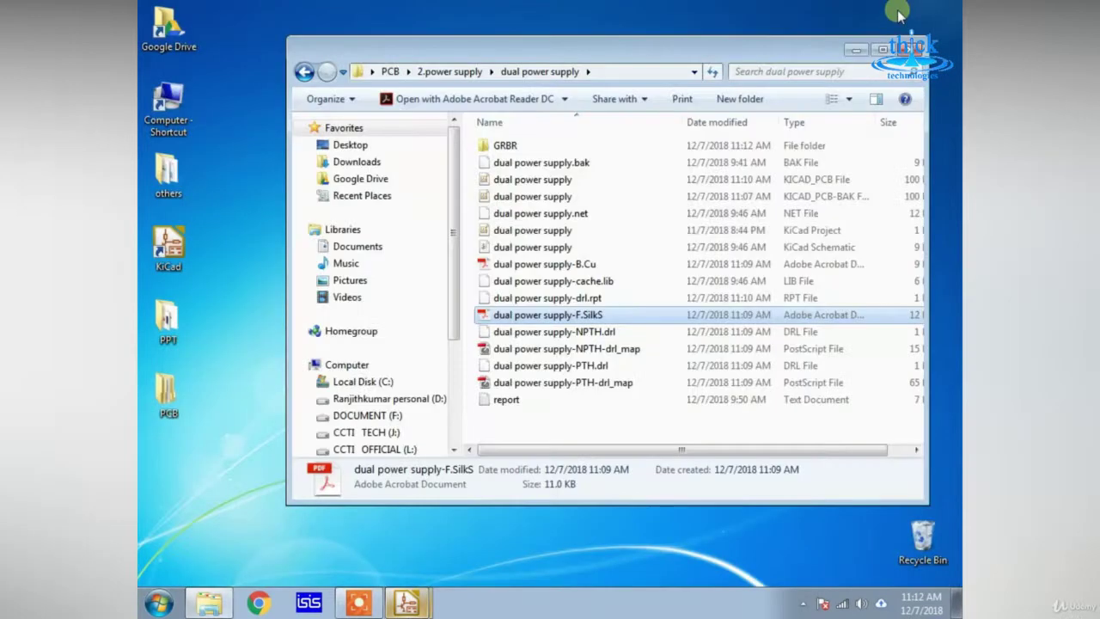
pyautogui.click(518, 146)
pyautogui.click(518, 146)
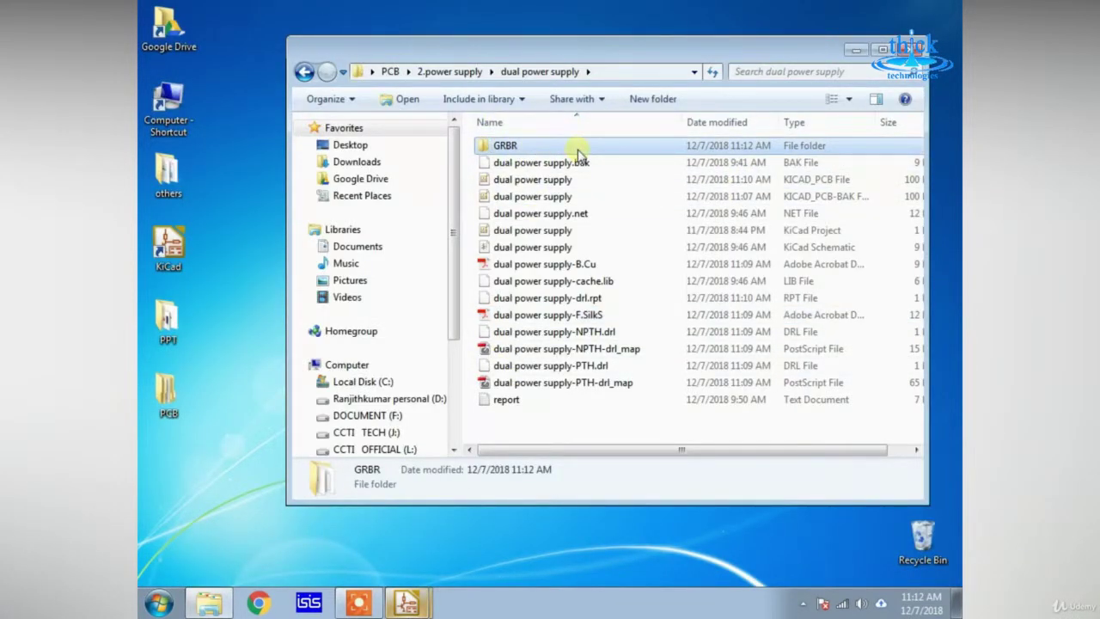